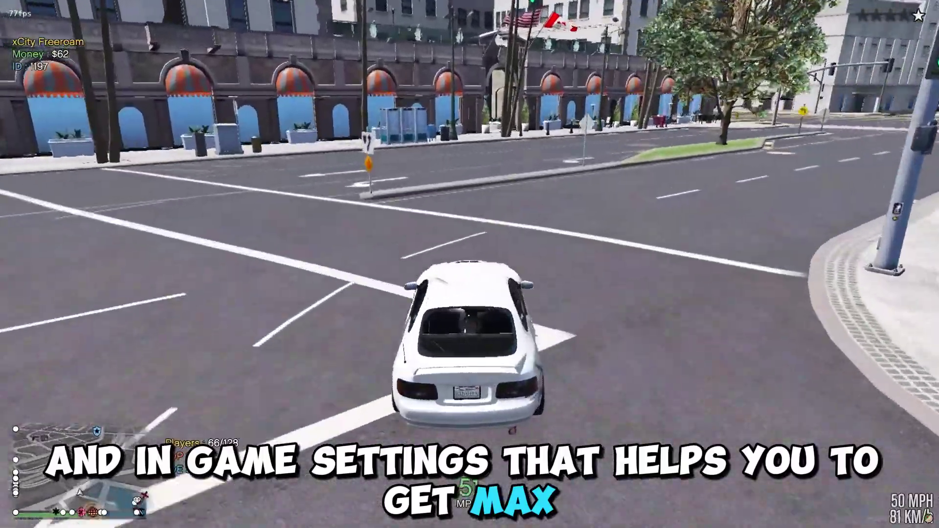
pyautogui.press('w')
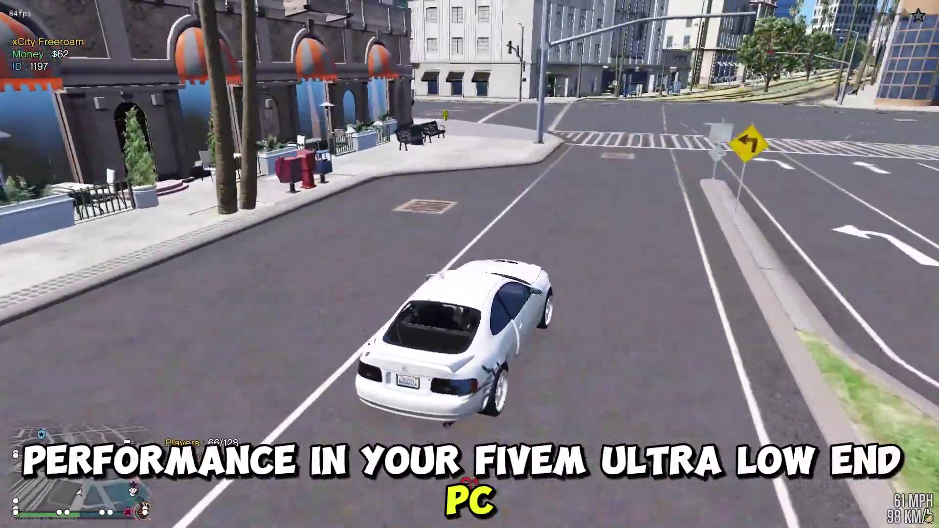
pyautogui.press('d')
pyautogui.press('a')
pyautogui.press('w')
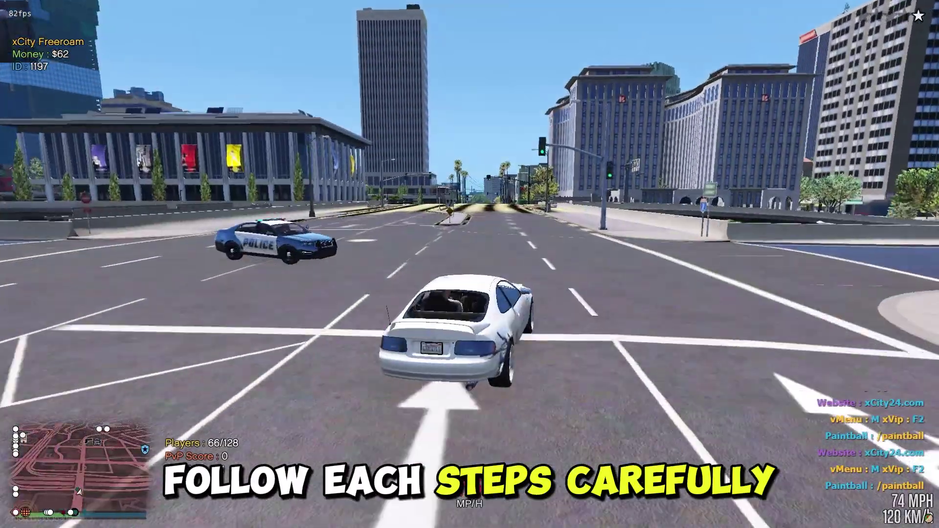
pyautogui.press('w')
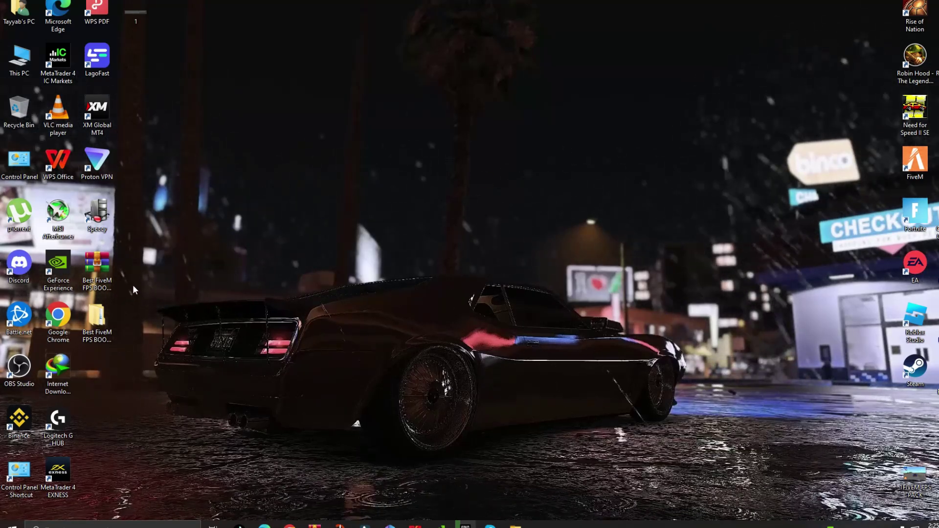
# - Extract the Best FiveM FPS BOOST PACK LOW END PC archive on the desktop, replacing all existing files
pyautogui.rightClick(99, 269)
pyautogui.click(202, 76)
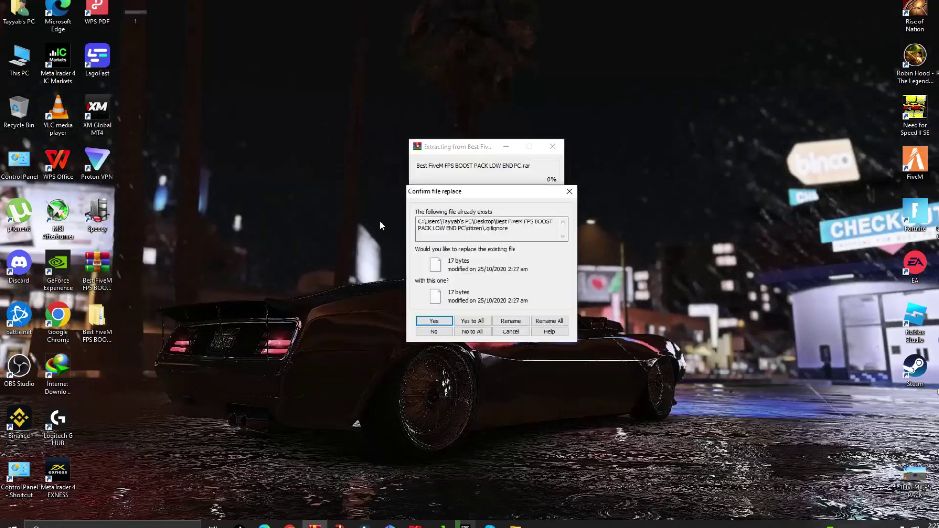
pyautogui.click(473, 322)
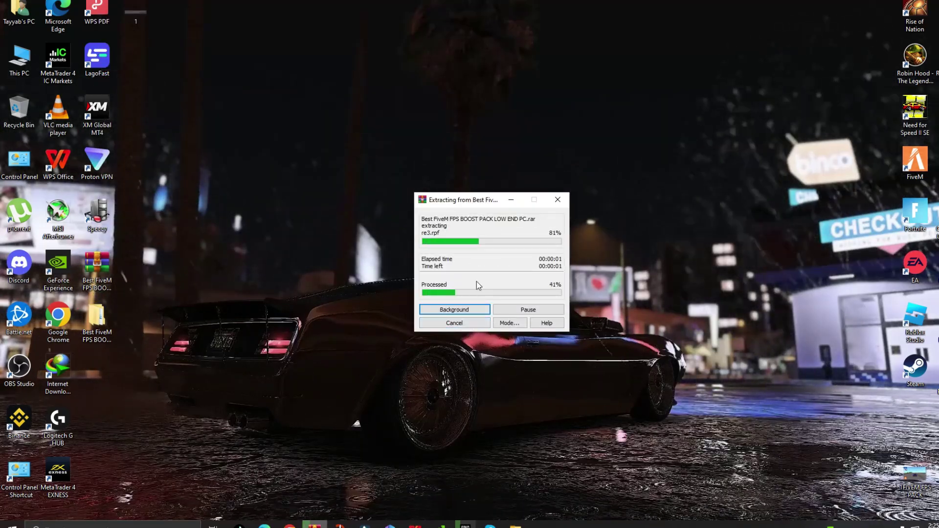
# - Copy the citizen folder from the extracted Best FiveM FPS BOOST PACK LOW END PC folder and close the window
pyautogui.doubleClick(97, 318)
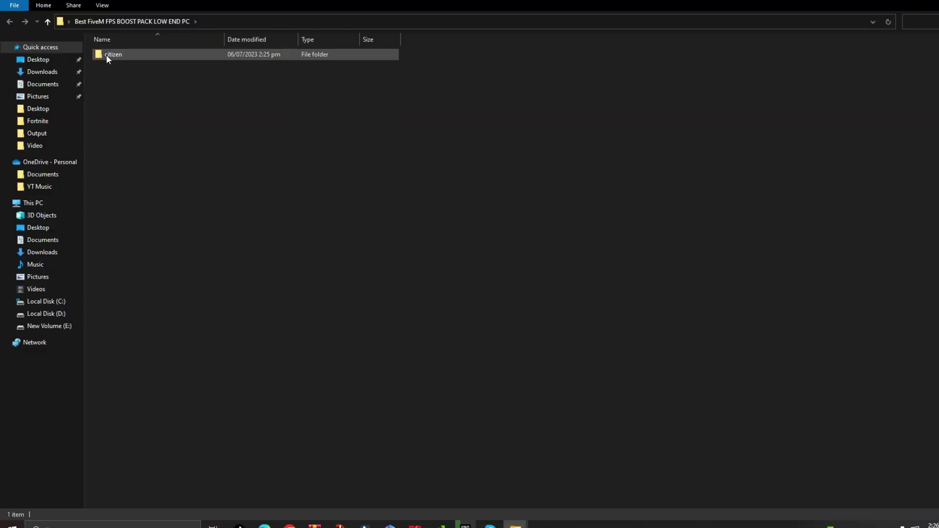
pyautogui.rightClick(107, 54)
pyautogui.click(151, 288)
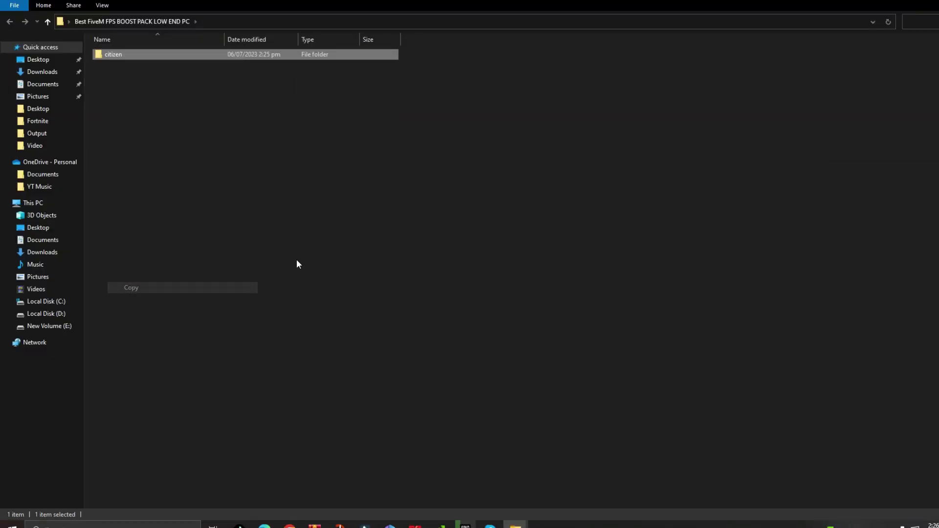
pyautogui.click(937, 2)
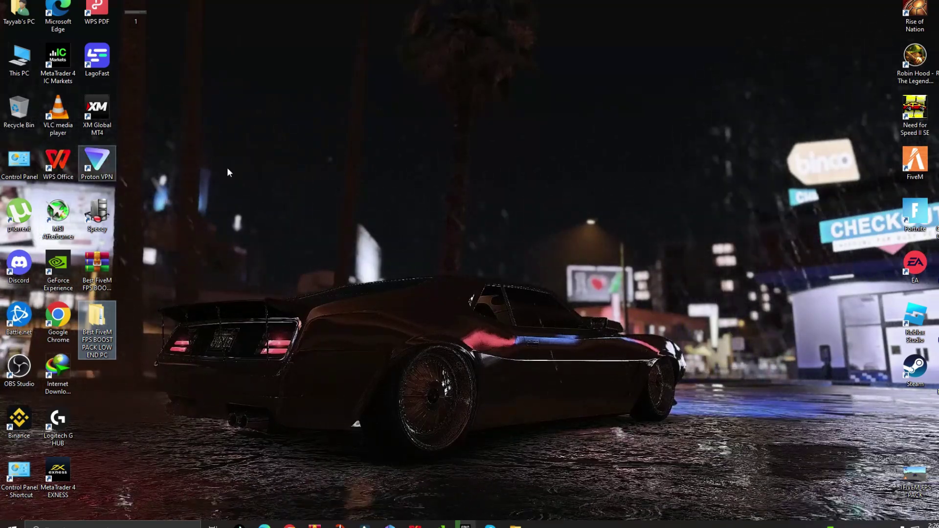
# - Open the file location of the FiveM shortcut and enter the FiveM Application Data folder
pyautogui.rightClick(912, 155)
pyautogui.click(330, 182)
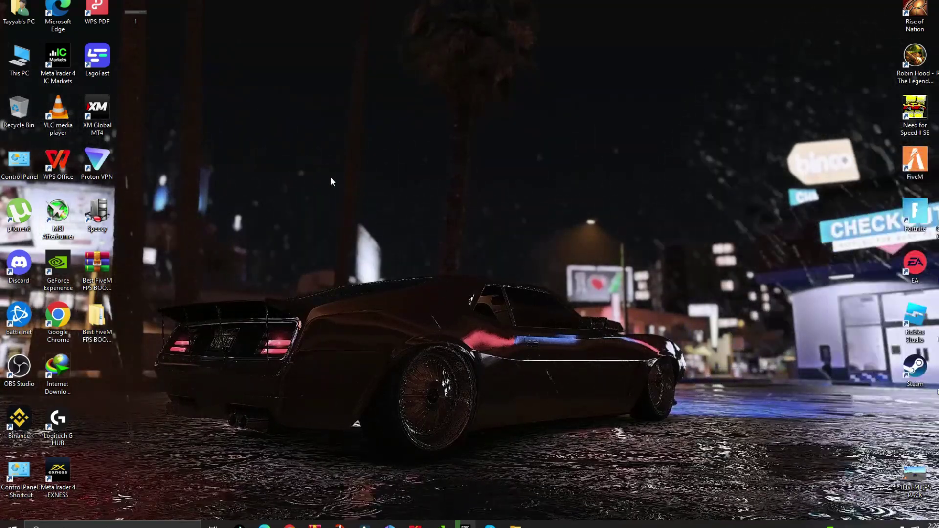
pyautogui.doubleClick(167, 54)
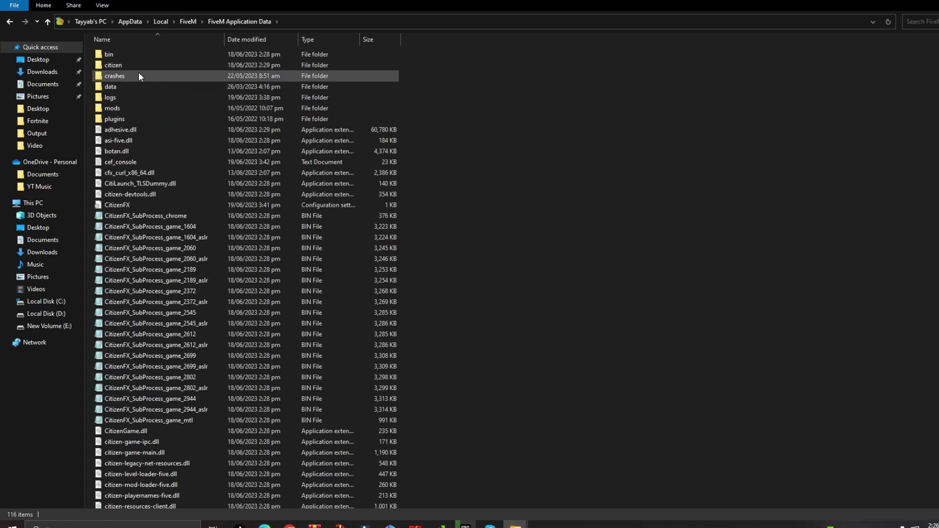
# - Delete the existing citizen folder in FiveM Application Data and paste the copied citizen folder in its place
pyautogui.rightClick(552, 117)
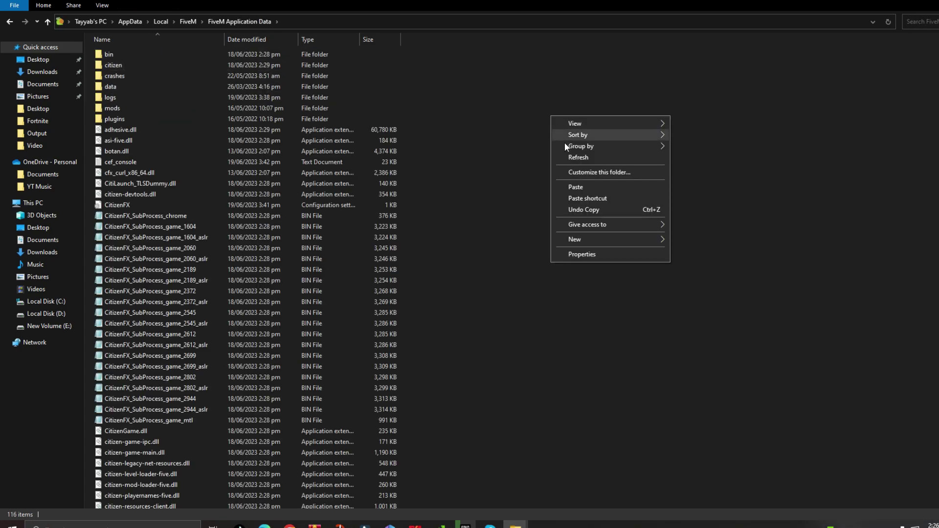
pyautogui.click(128, 61)
pyautogui.press('Delete')
pyautogui.rightClick(592, 105)
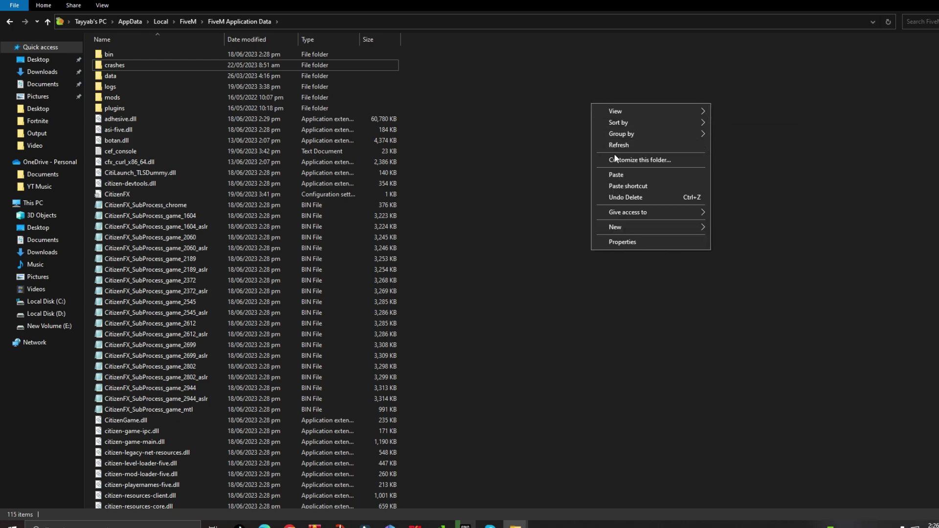
pyautogui.click(616, 174)
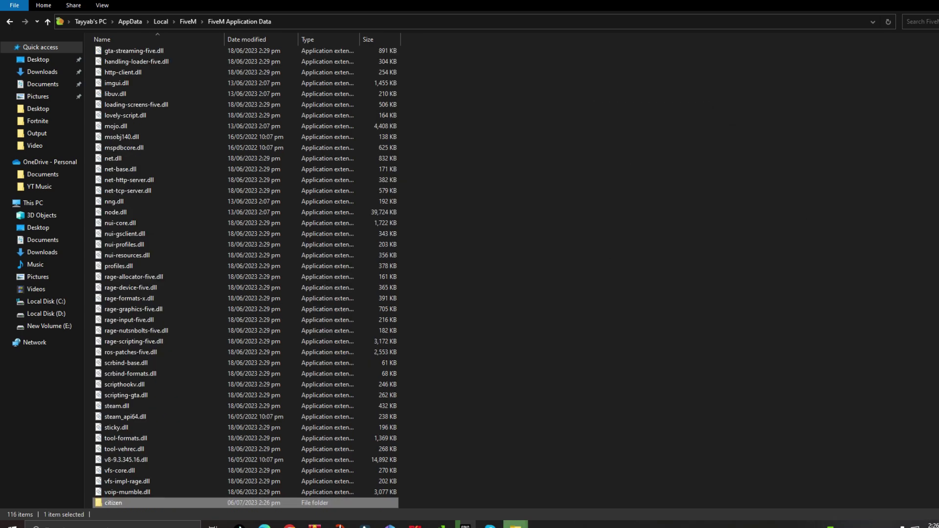
# - Return to the desktop and empty the Recycle Bin
pyautogui.press('super+d')
pyautogui.rightClick(33, 104)
pyautogui.click(73, 124)
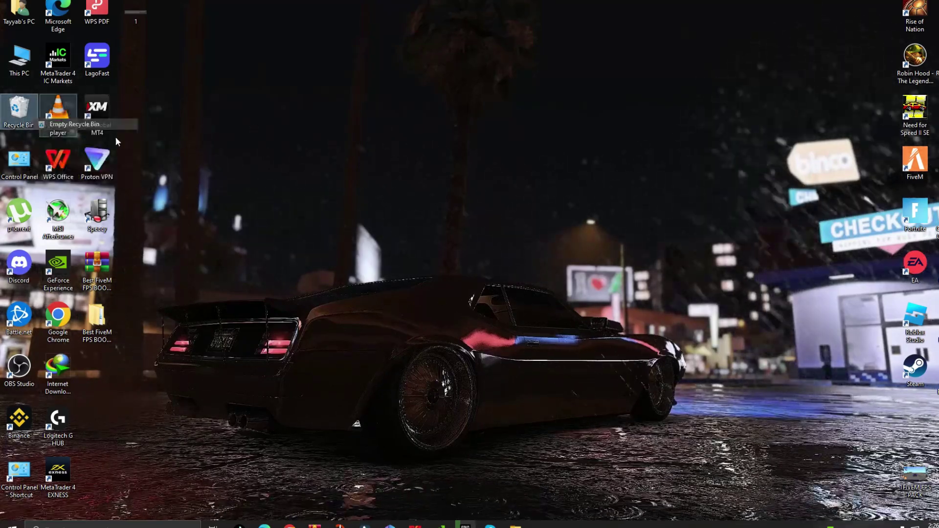
pyautogui.click(535, 297)
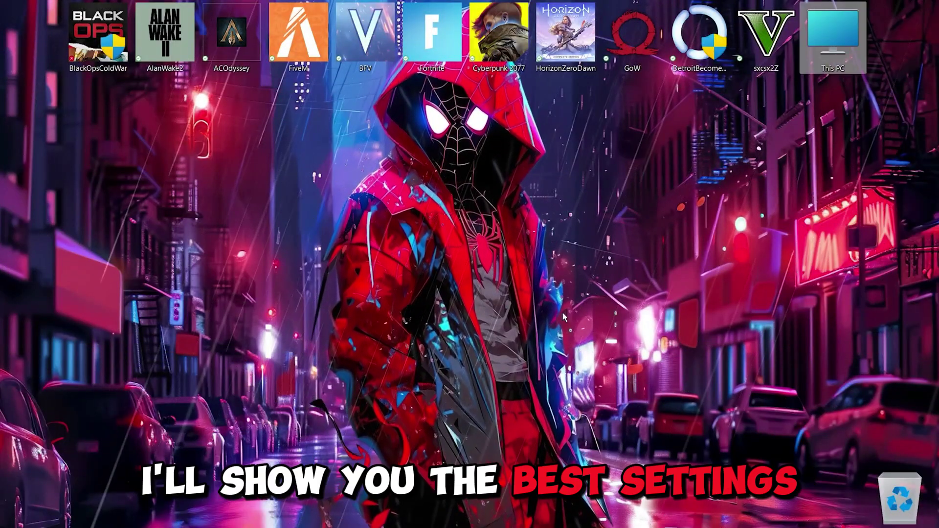
# - Open Windows Settings and check the Game Bar controller option and the Game Mode option in the Gaming section
pyautogui.rightClick(853, 55)
pyautogui.click(708, 194)
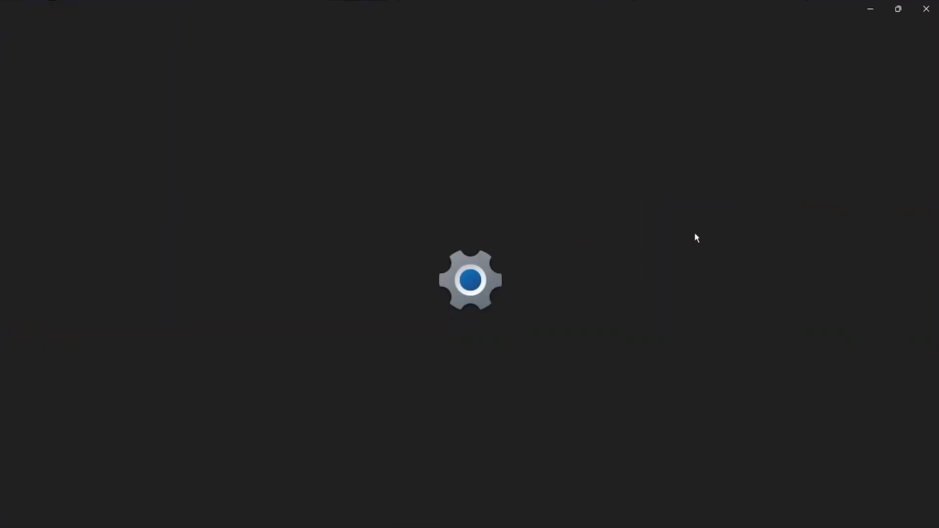
pyautogui.click(61, 302)
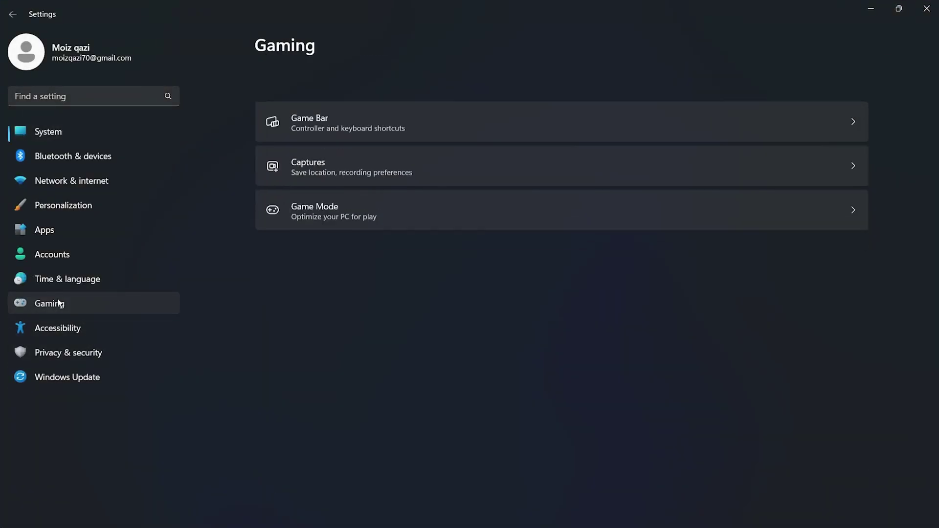
pyautogui.click(478, 87)
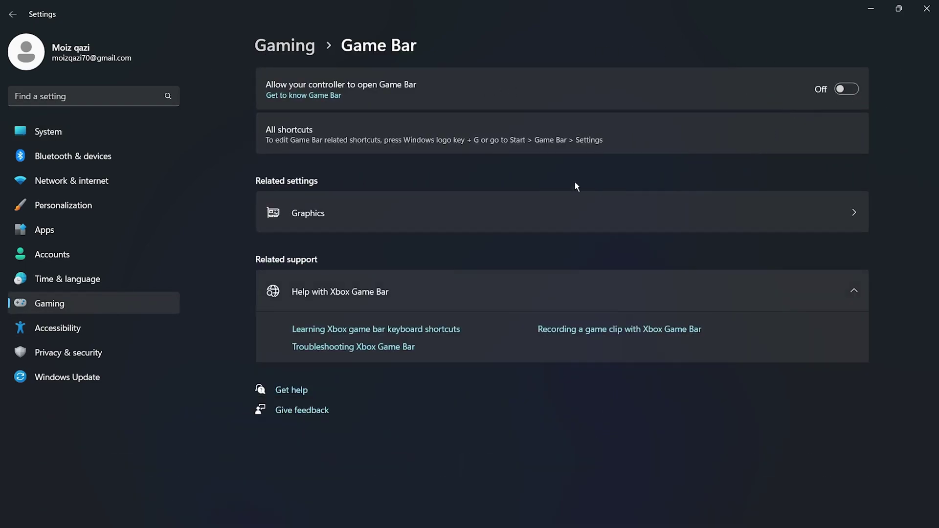
pyautogui.click(285, 47)
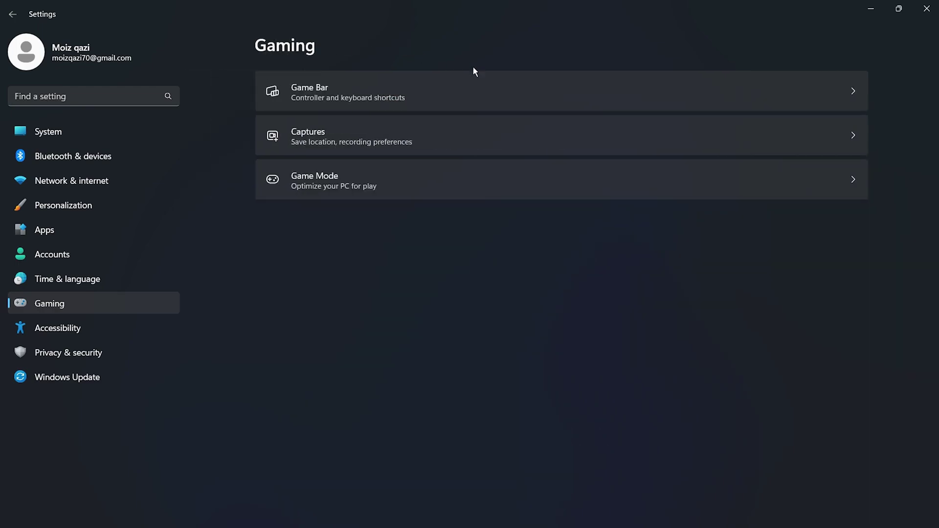
pyautogui.click(474, 180)
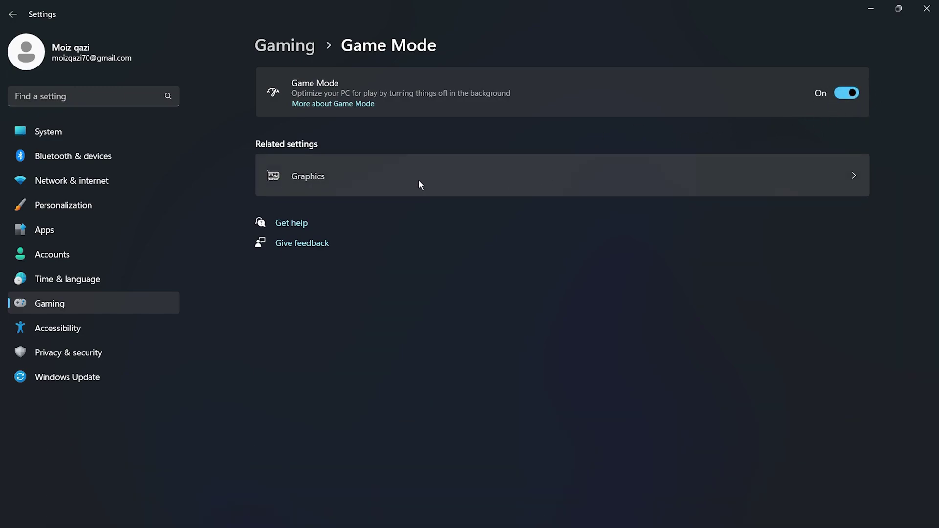
# - Turn on Optimizations for windowed games in the default graphics settings, then close Settings
pyautogui.click(418, 180)
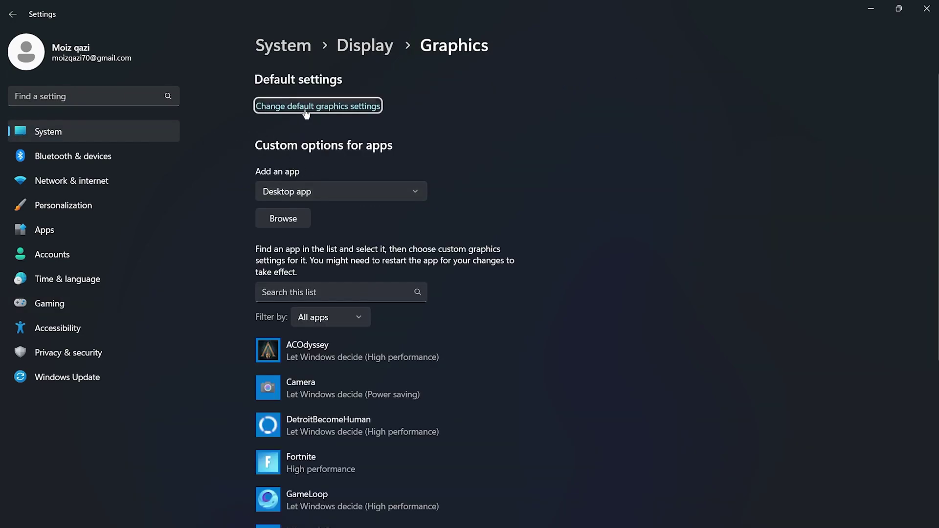
pyautogui.click(323, 110)
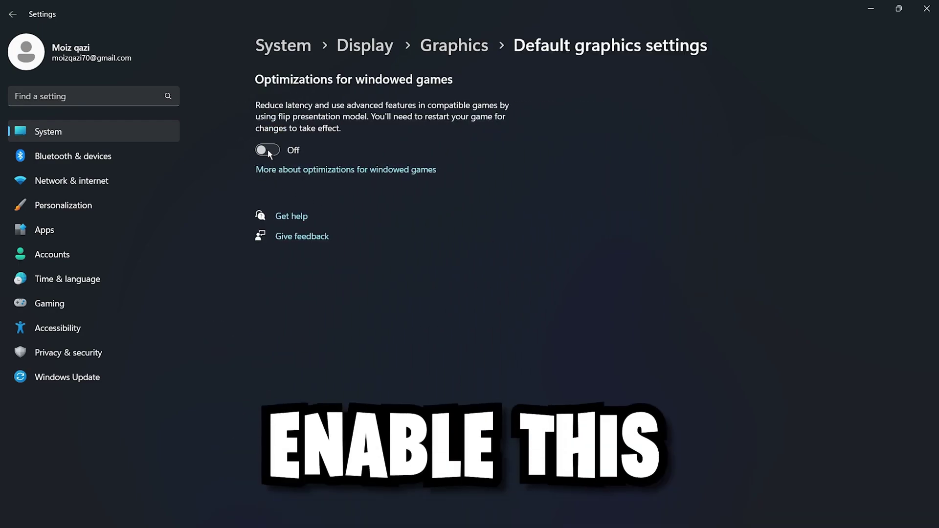
pyautogui.click(269, 150)
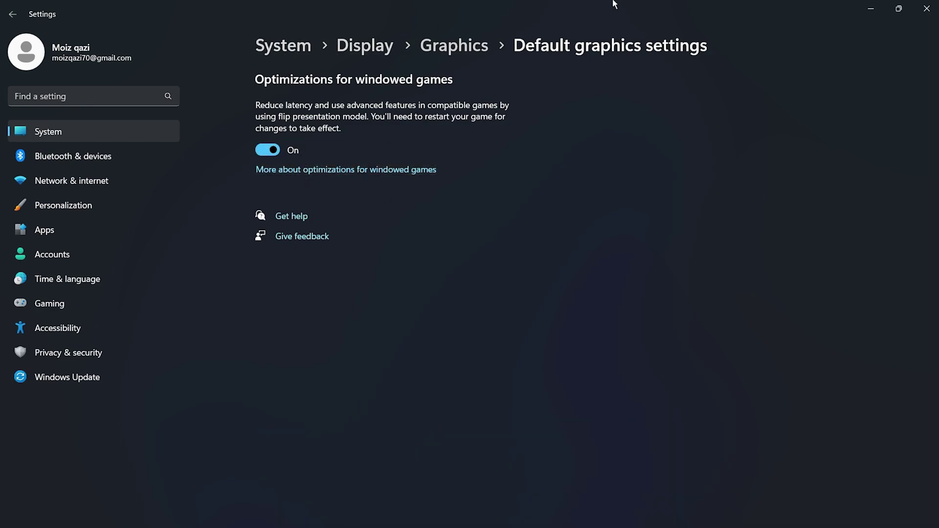
pyautogui.click(933, 6)
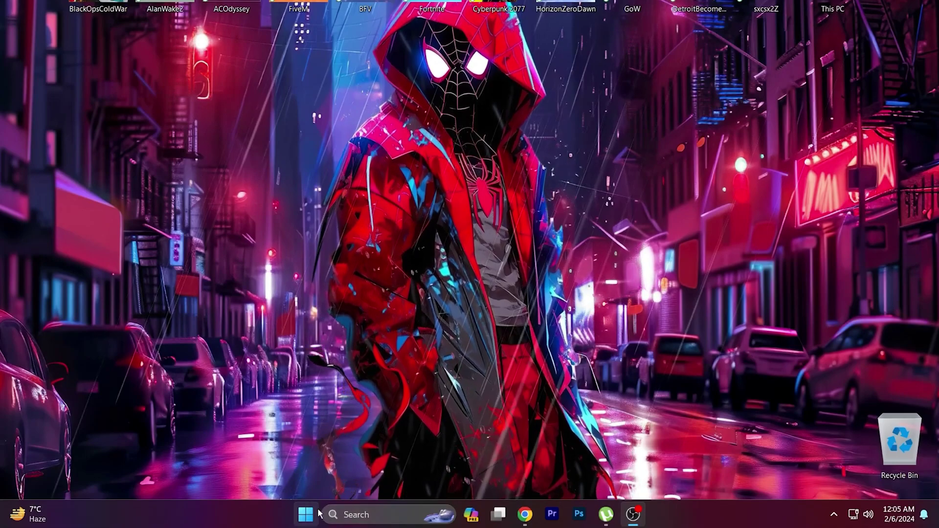
# - In Windows Performance Options, use Custom visual effects with only Show thumbnails instead of icons and Smooth edges of screen fonts enabled
pyautogui.click(313, 513)
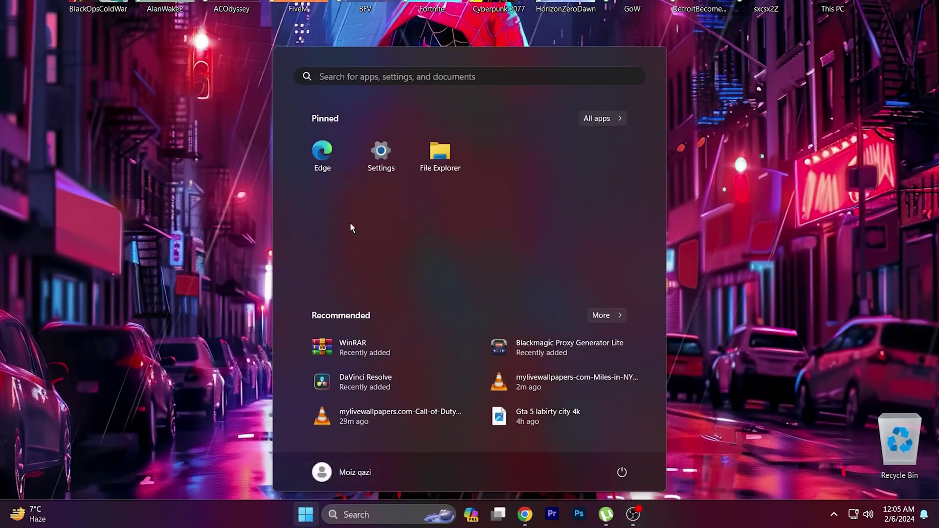
pyautogui.click(362, 76)
pyautogui.write('adjust')
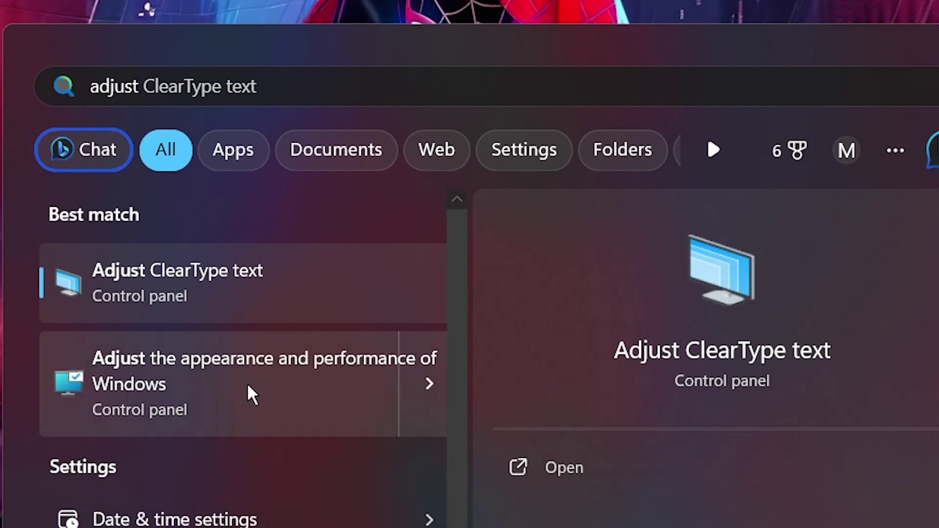
pyautogui.click(286, 366)
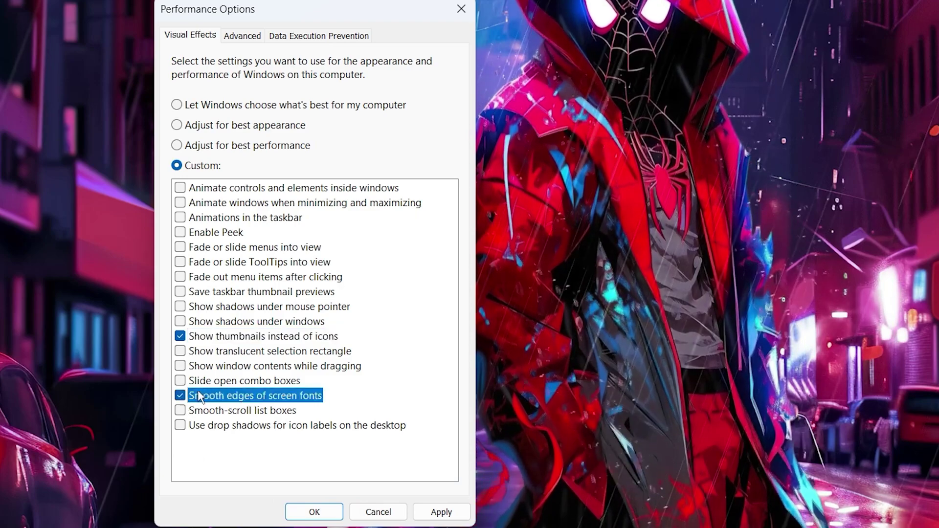
pyautogui.click(363, 519)
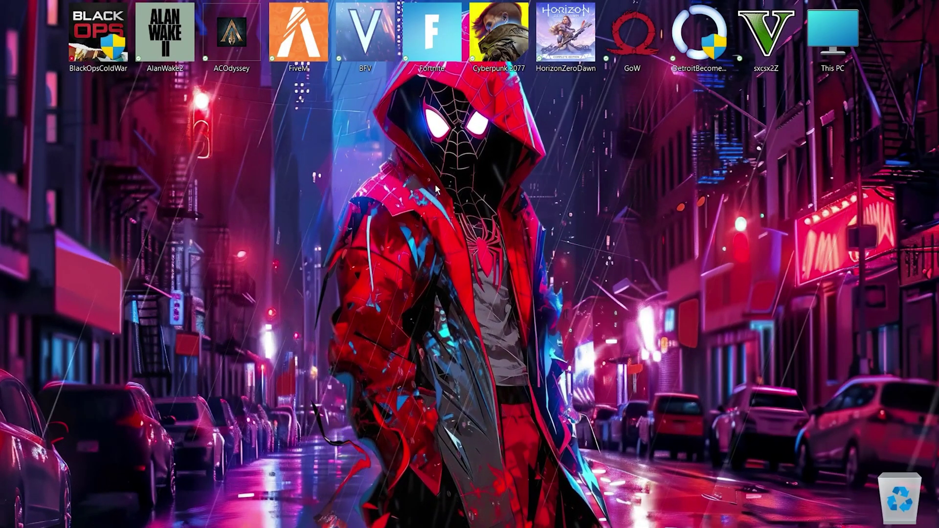
# - Find and open System Configuration, and bring up the advanced boot options for Windows 11
pyautogui.press('super')
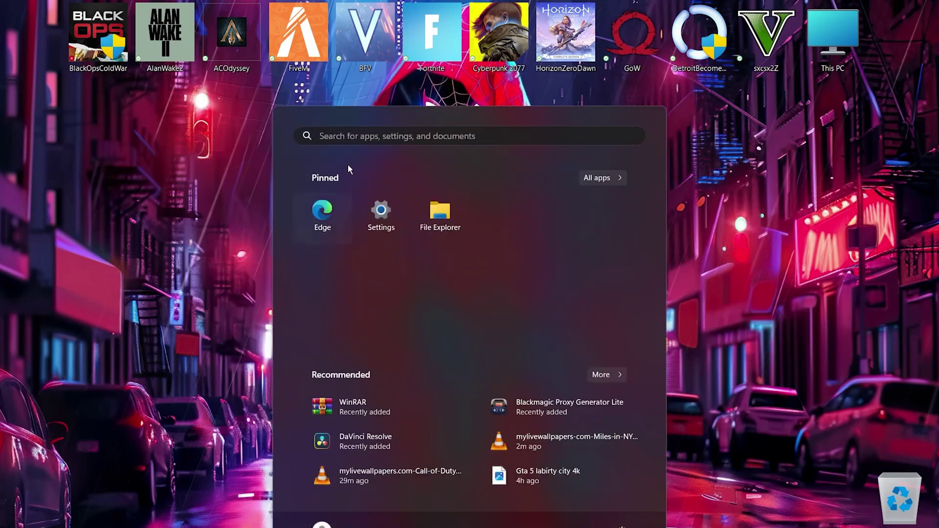
pyautogui.click(367, 133)
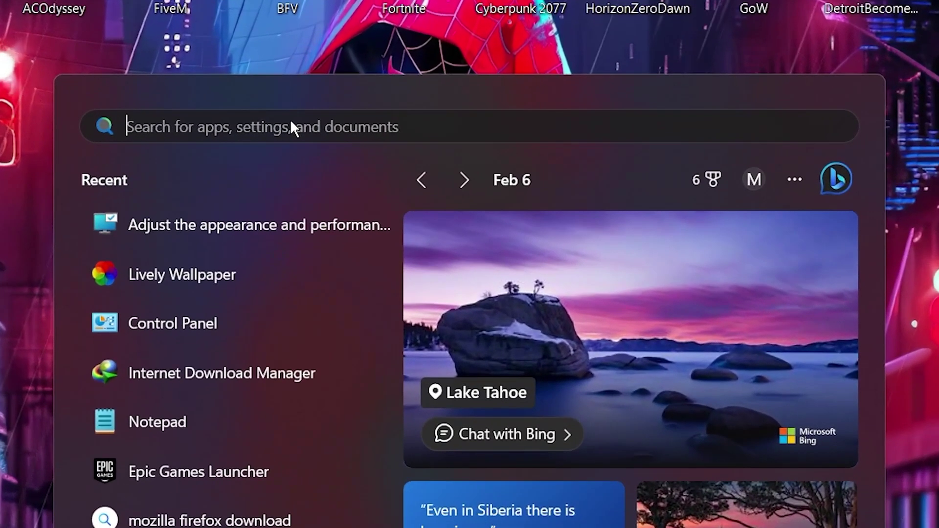
pyautogui.write('system cong')
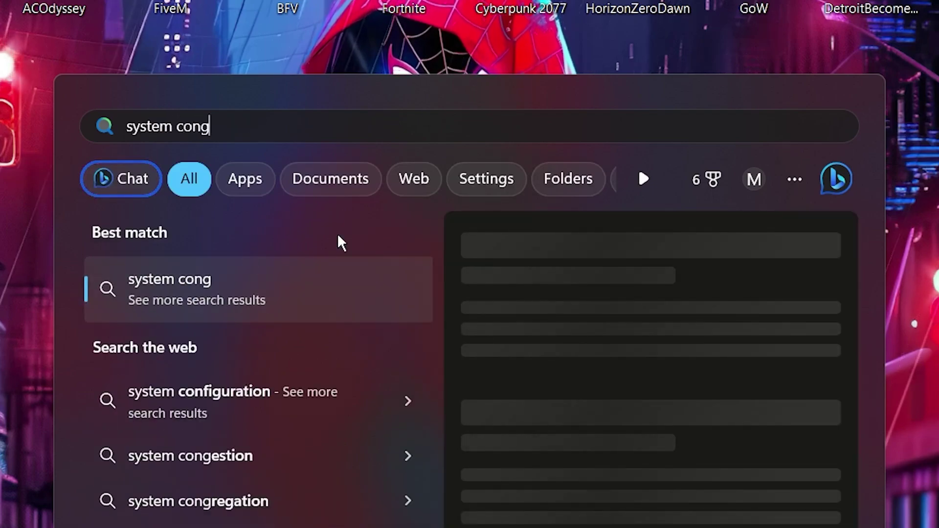
pyautogui.press('BackSpace')
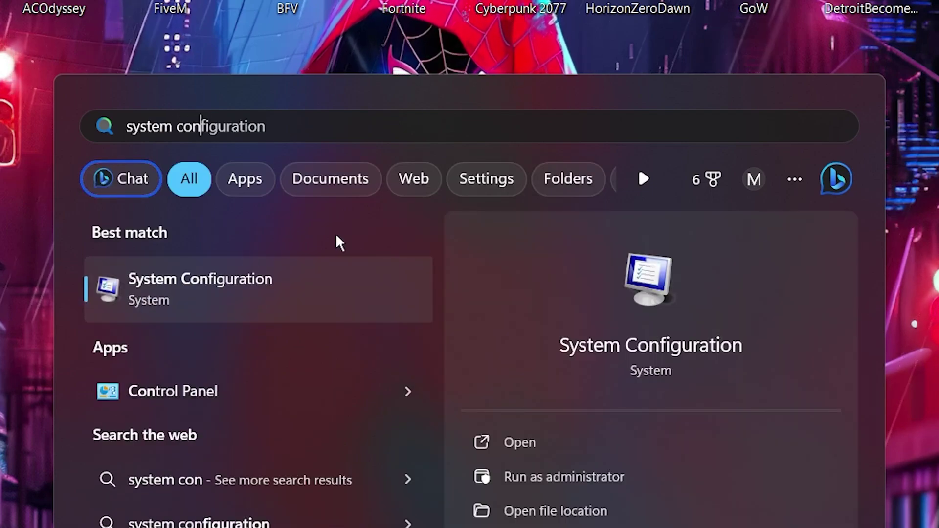
pyautogui.click(225, 283)
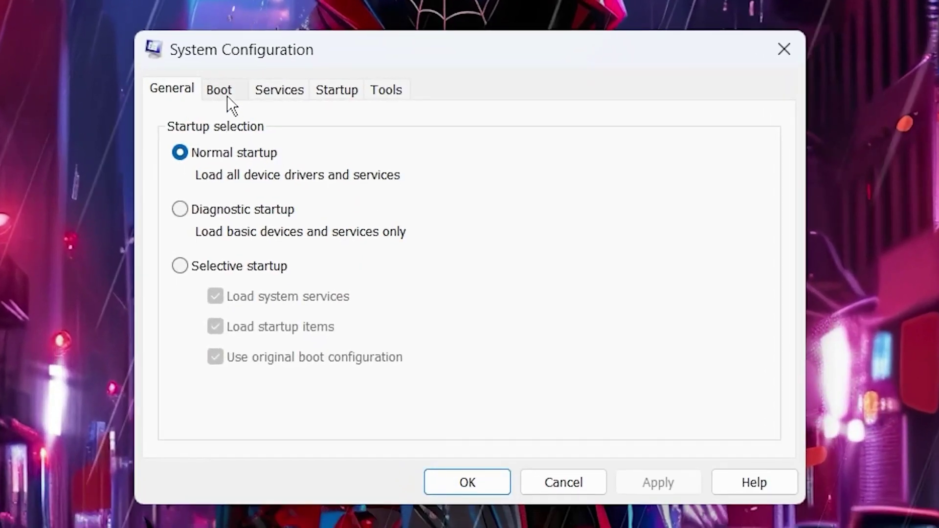
pyautogui.click(227, 92)
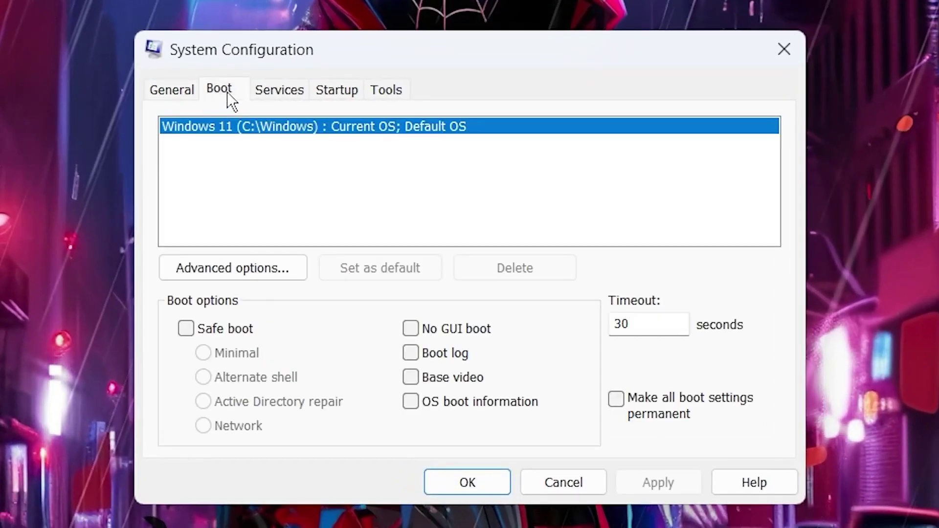
pyautogui.click(255, 266)
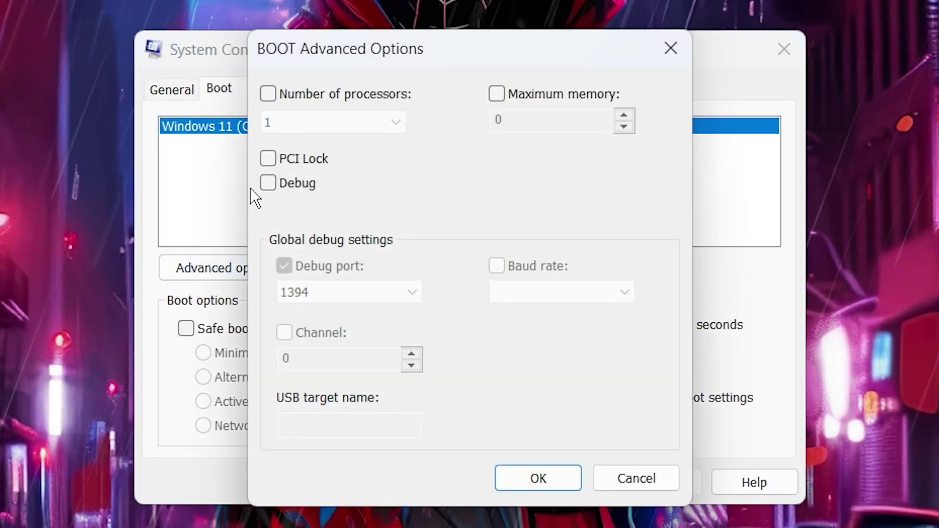
# - Set the number of boot processors to 12, apply the change and dismiss the restart prompt without restarting
pyautogui.click(269, 94)
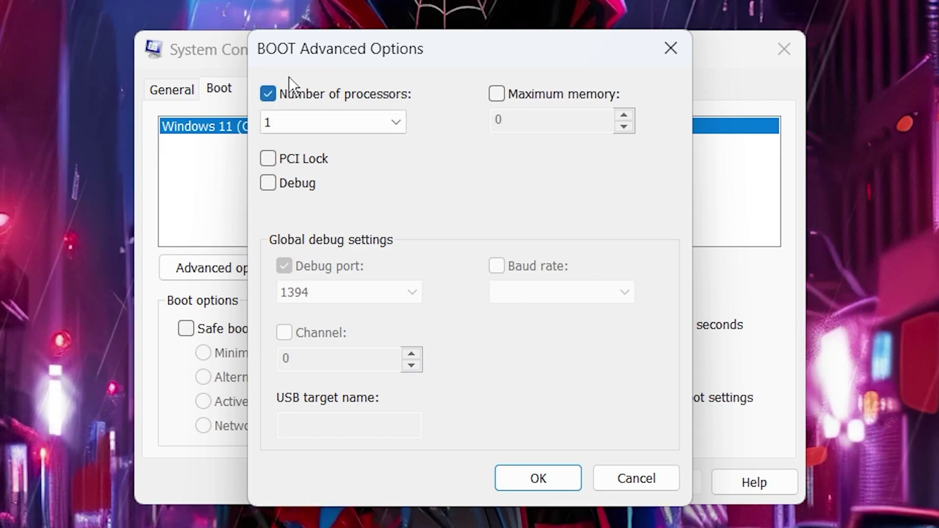
pyautogui.click(341, 125)
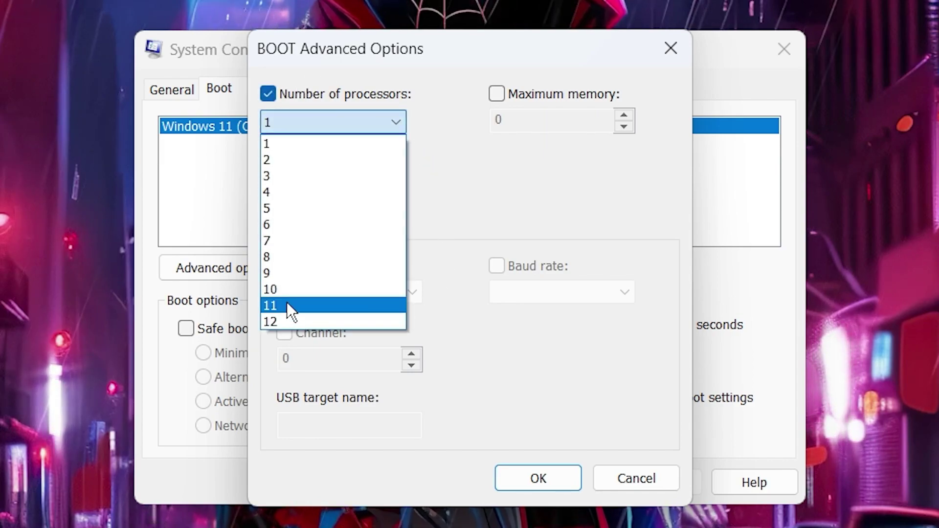
pyautogui.click(283, 322)
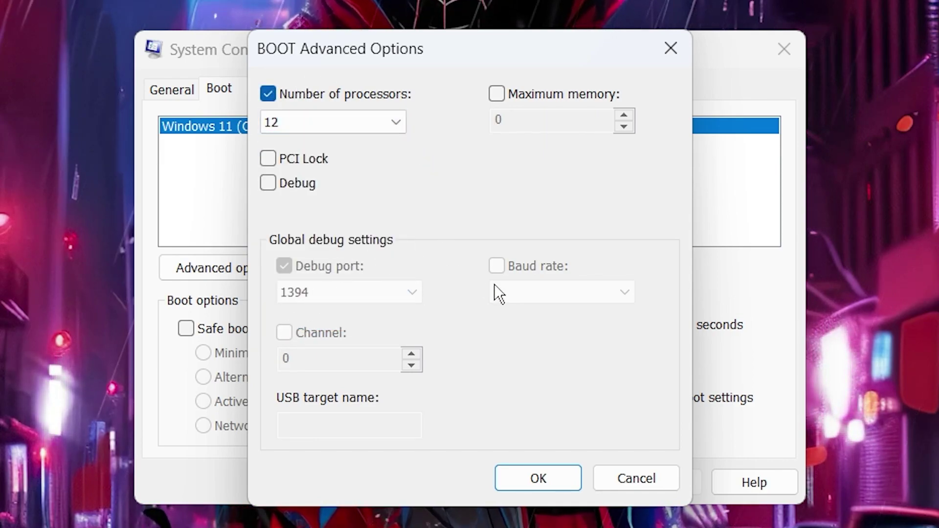
pyautogui.click(539, 480)
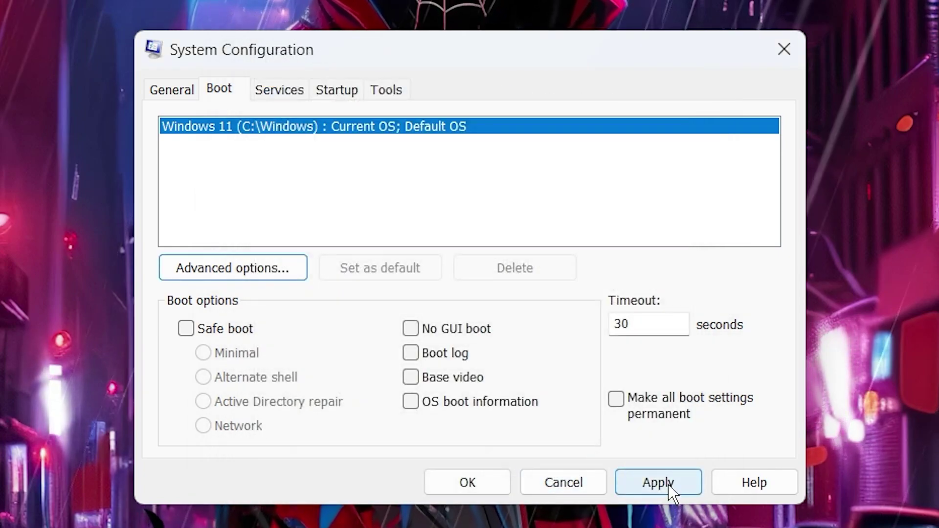
pyautogui.click(687, 487)
pyautogui.click(489, 482)
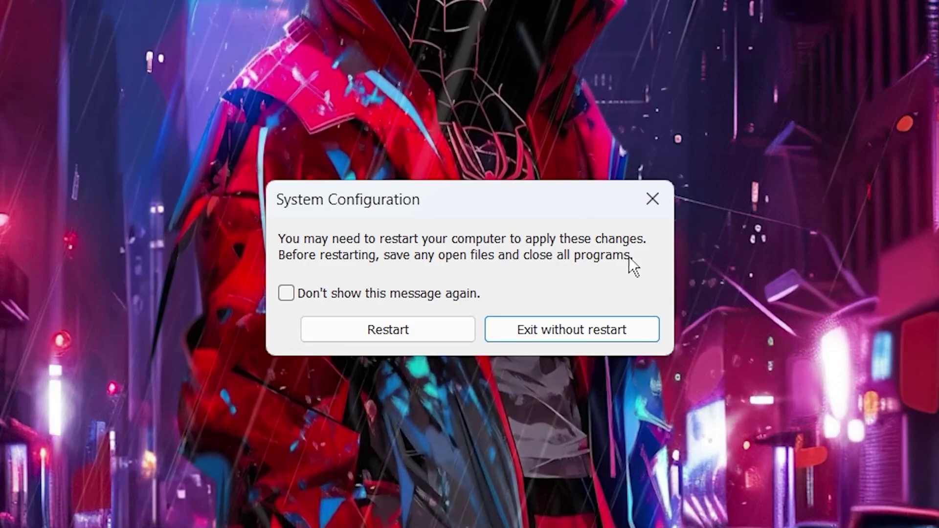
pyautogui.click(654, 207)
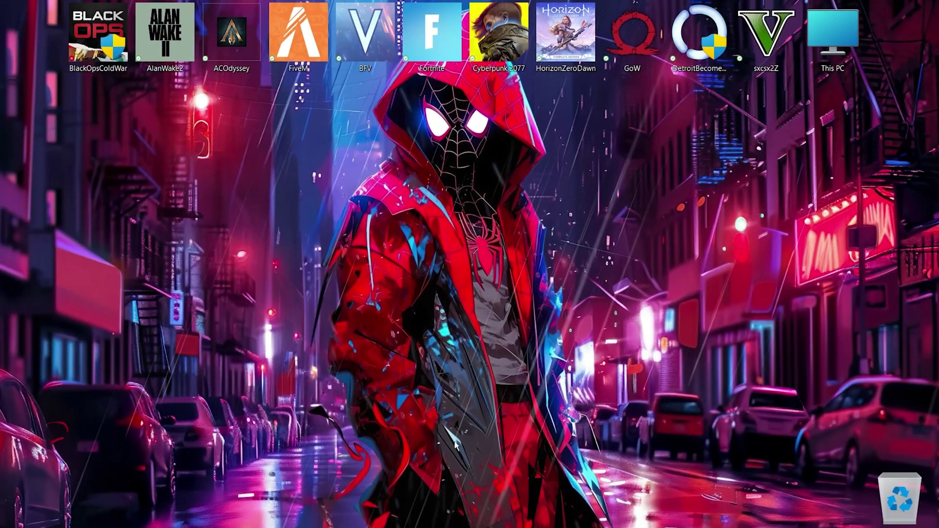
# - Search Windows for the disk defragmenter and open Defragment and Optimize Drives
pyautogui.press('super')
pyautogui.click(402, 135)
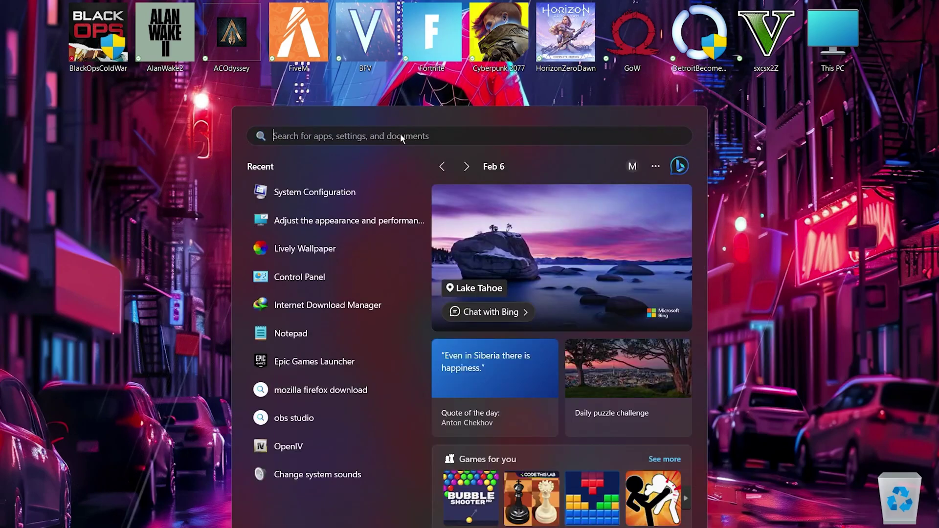
pyautogui.write('disk')
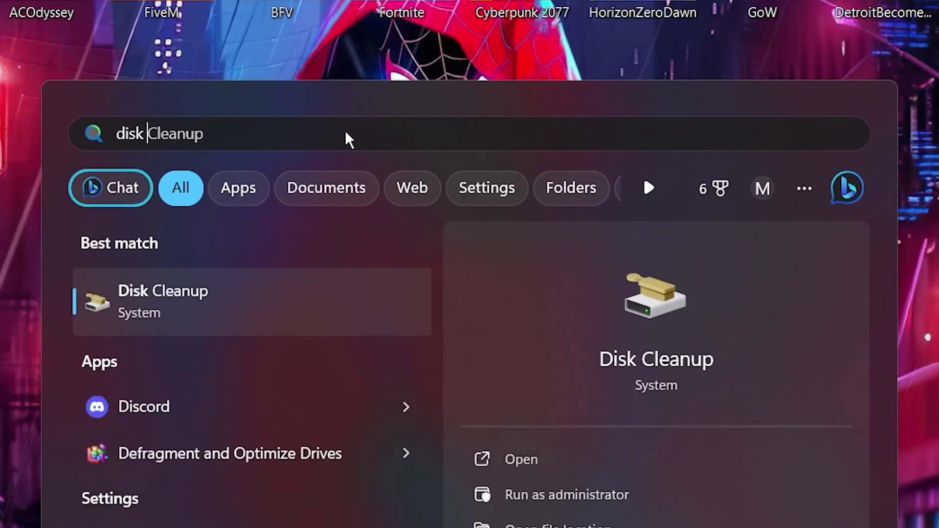
pyautogui.write(' d')
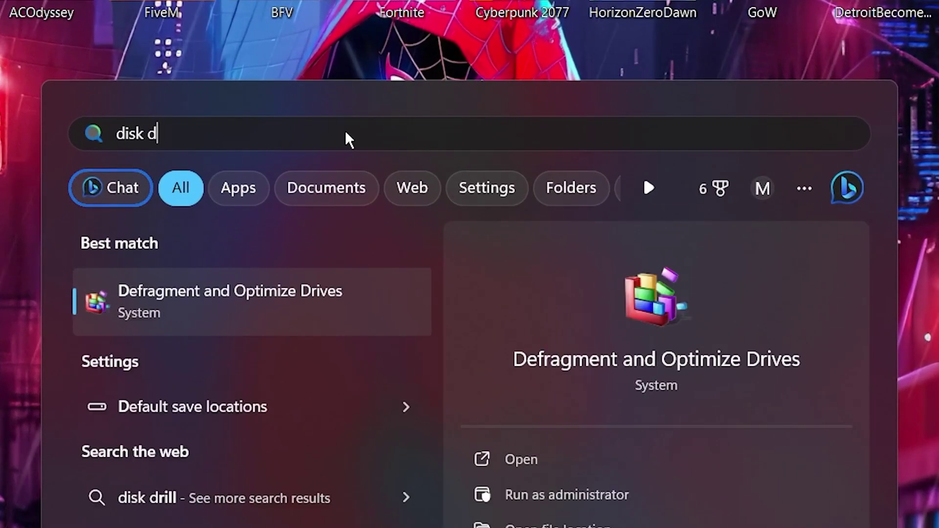
pyautogui.click(240, 295)
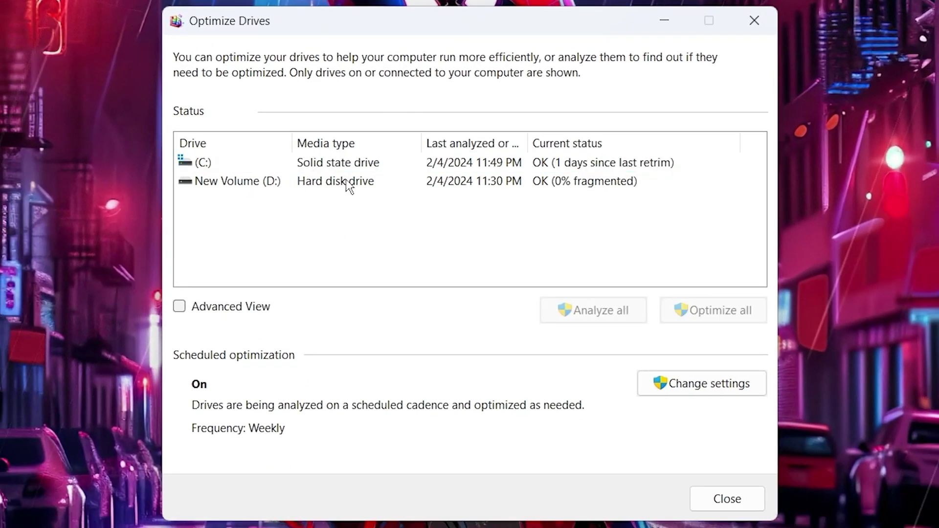
# - Optimize the C: solid state drive, then close Optimize Drives
pyautogui.click(513, 169)
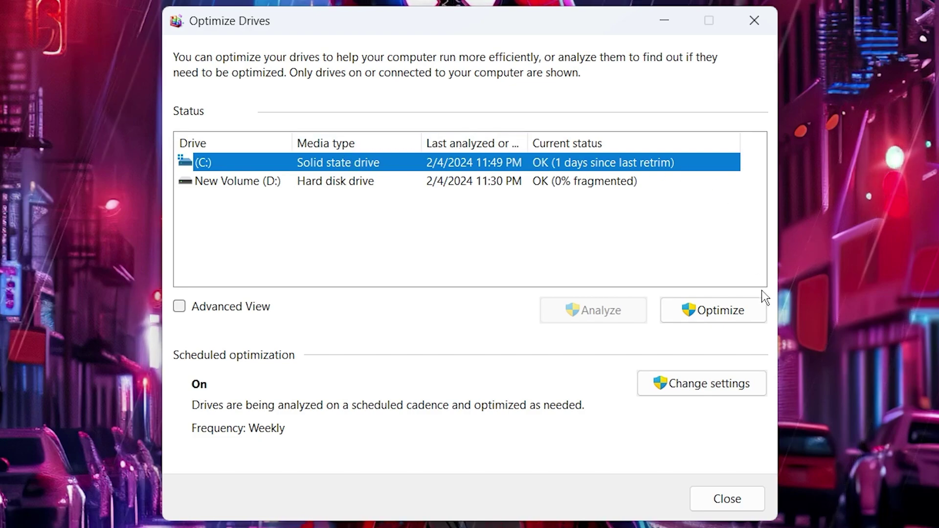
pyautogui.click(713, 316)
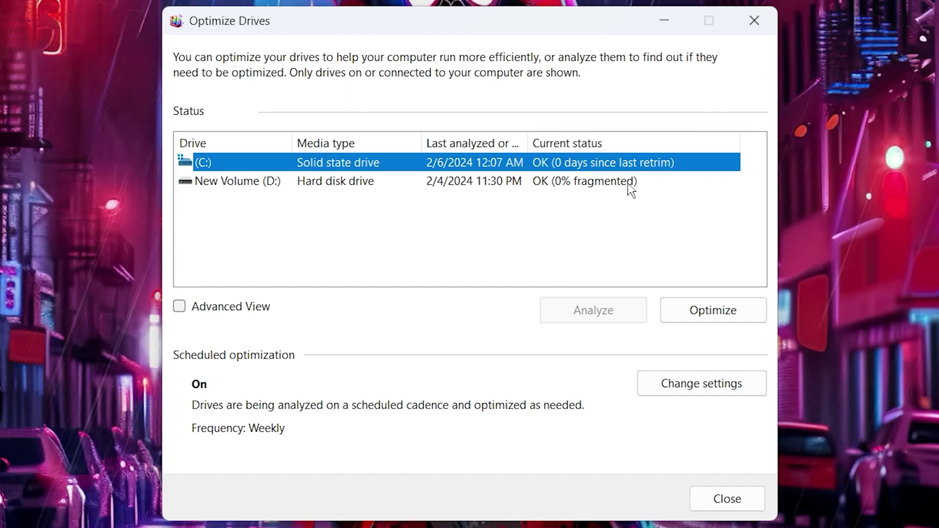
pyautogui.click(732, 504)
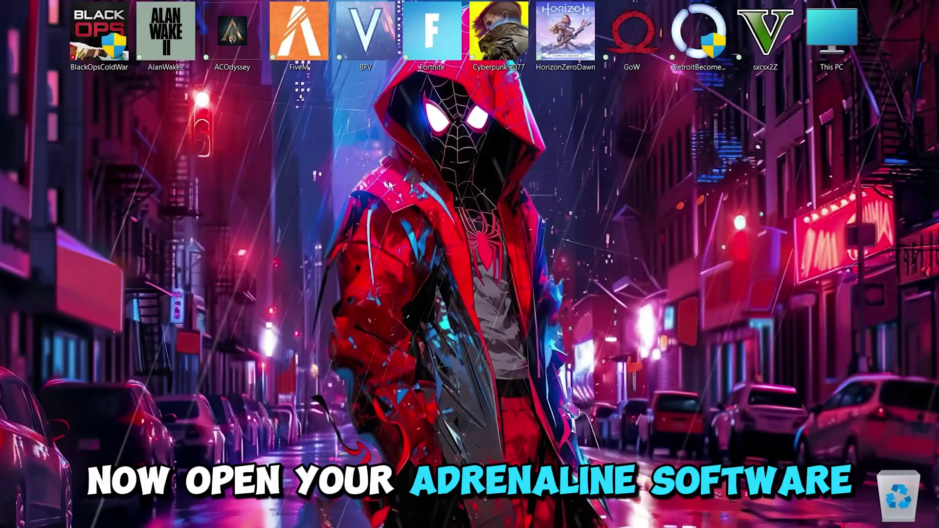
# - Switch to AMD Software: Adrenalin Edition and open its gaming graphics settings
pyautogui.rightClick(389, 184)
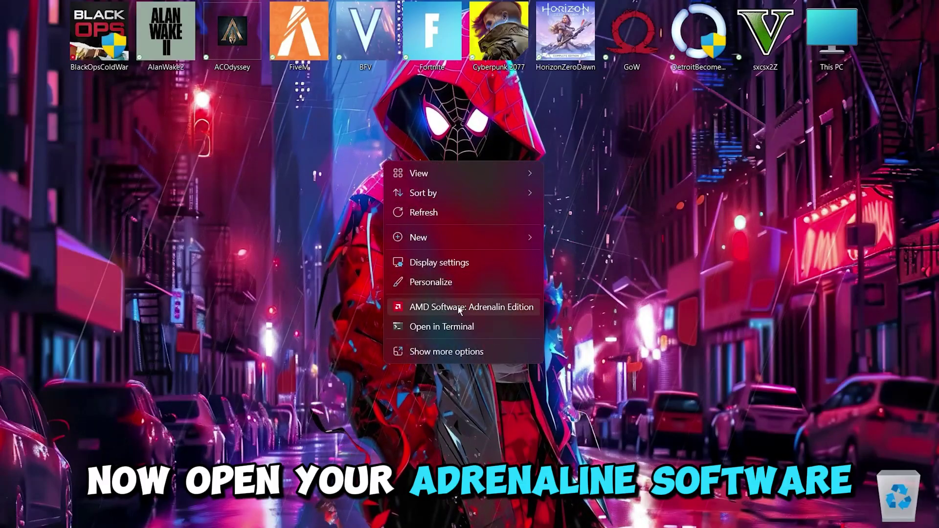
pyautogui.click(457, 306)
pyautogui.click(186, 36)
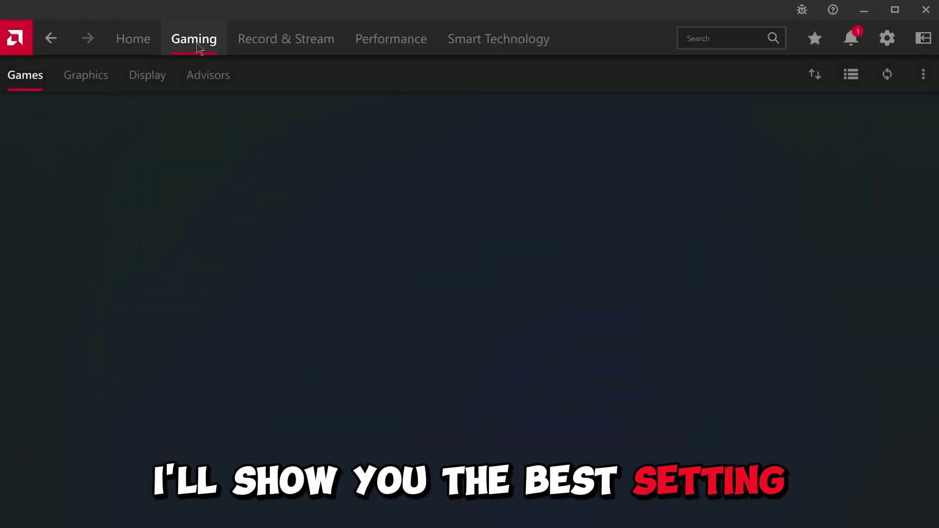
pyautogui.click(80, 84)
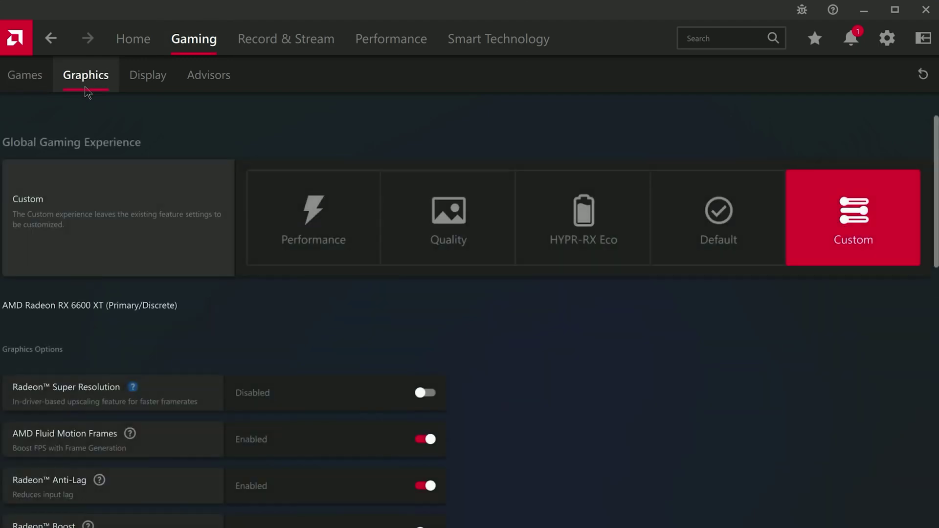
# - Enable Radeon Super Resolution and accept that conflicting features are disabled
pyautogui.scroll(-3, 364, 310)
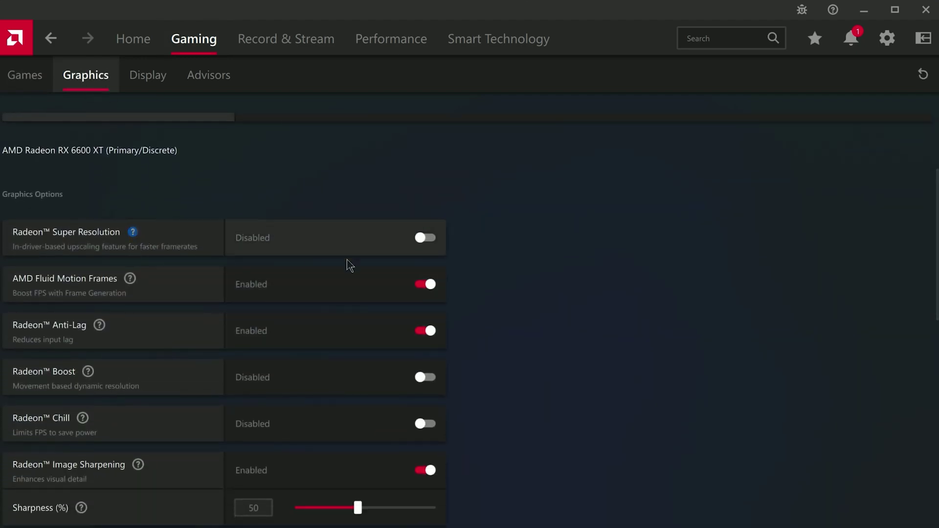
pyautogui.click(429, 240)
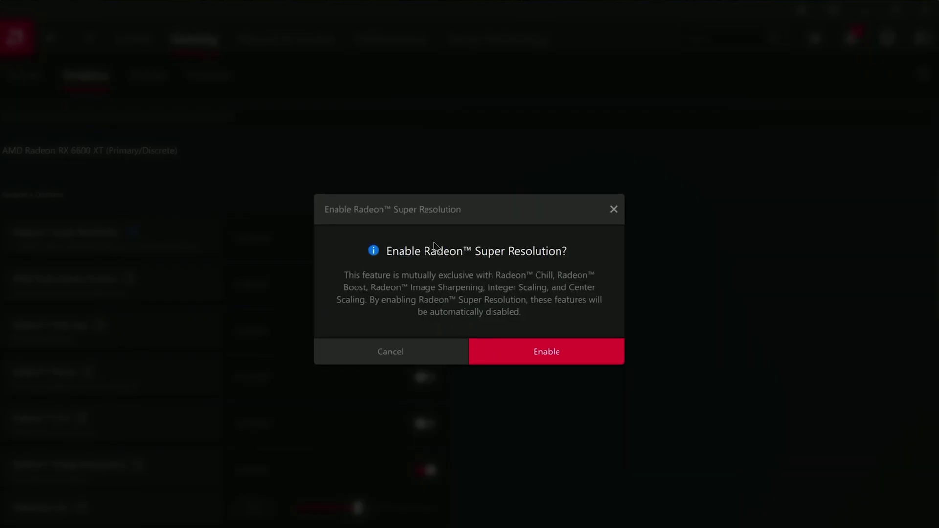
pyautogui.click(524, 346)
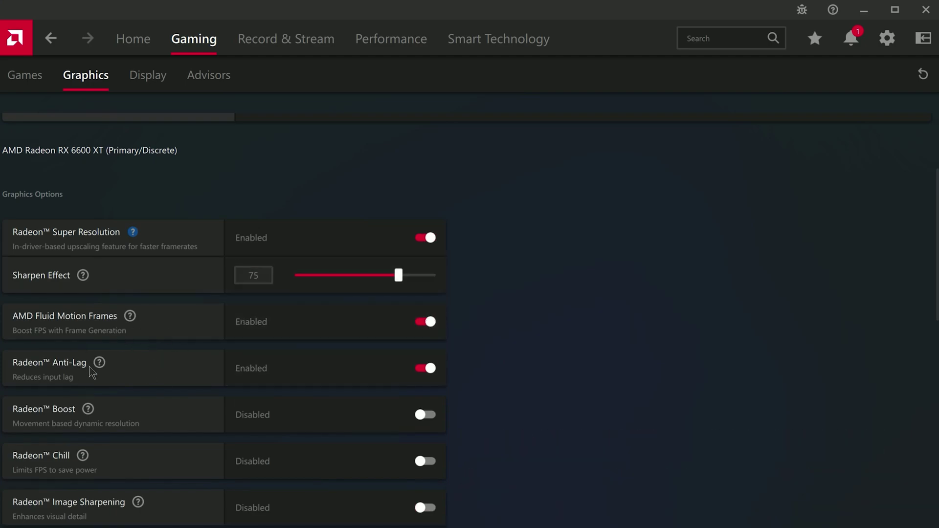
# - Set Wait for Vertical Refresh to Always off (Not Recommended)
pyautogui.scroll(-4, 362, 362)
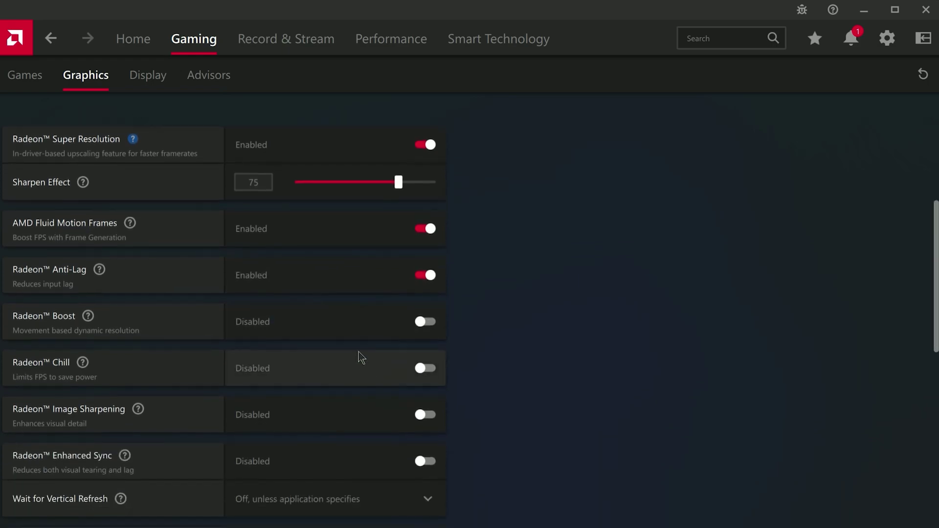
pyautogui.scroll(-1, 337, 357)
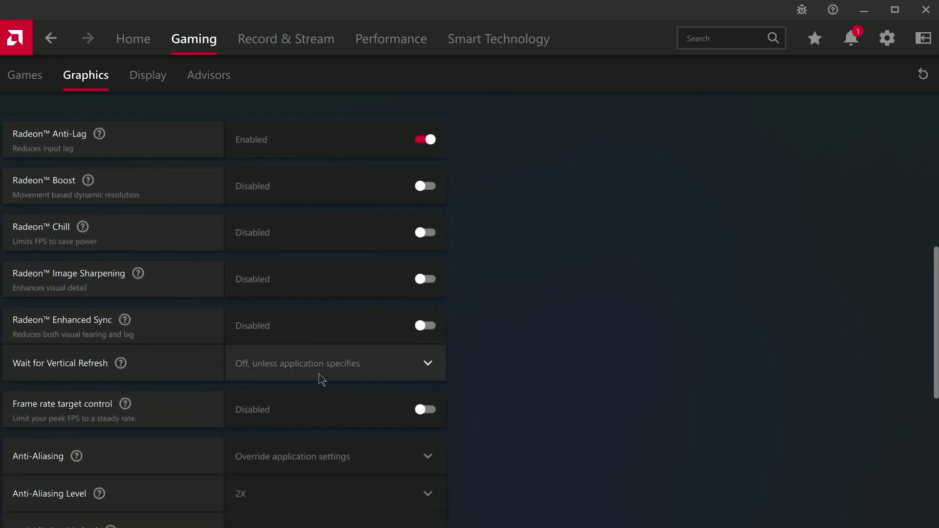
pyautogui.click(321, 376)
pyautogui.click(304, 398)
# - Set Anti-Aliasing to Use application settings and the Anti-Aliasing Method to Multisampling
pyautogui.scroll(-4, 306, 381)
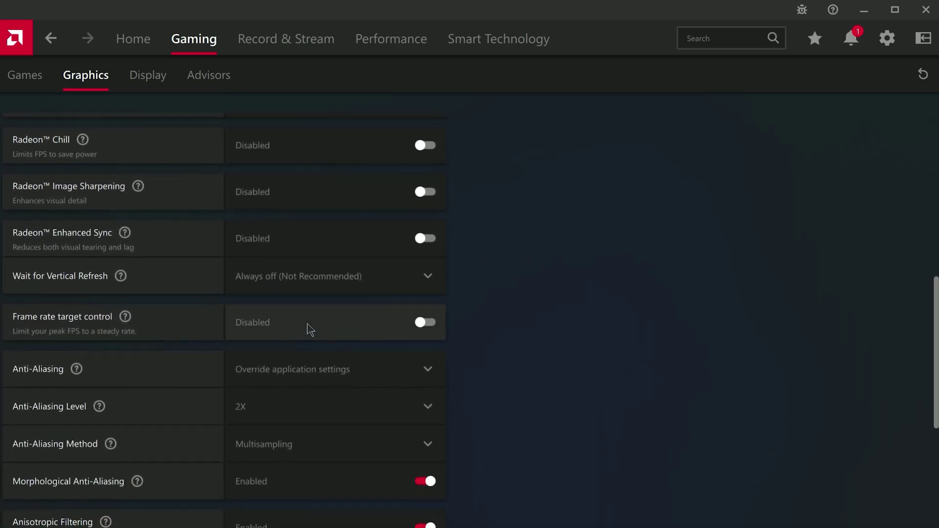
pyautogui.click(298, 282)
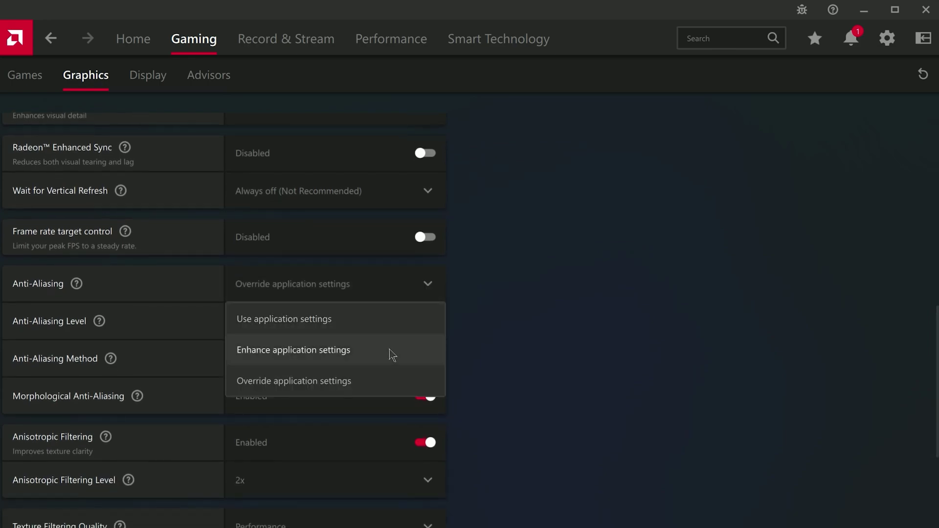
pyautogui.click(324, 320)
pyautogui.scroll(-1, 326, 293)
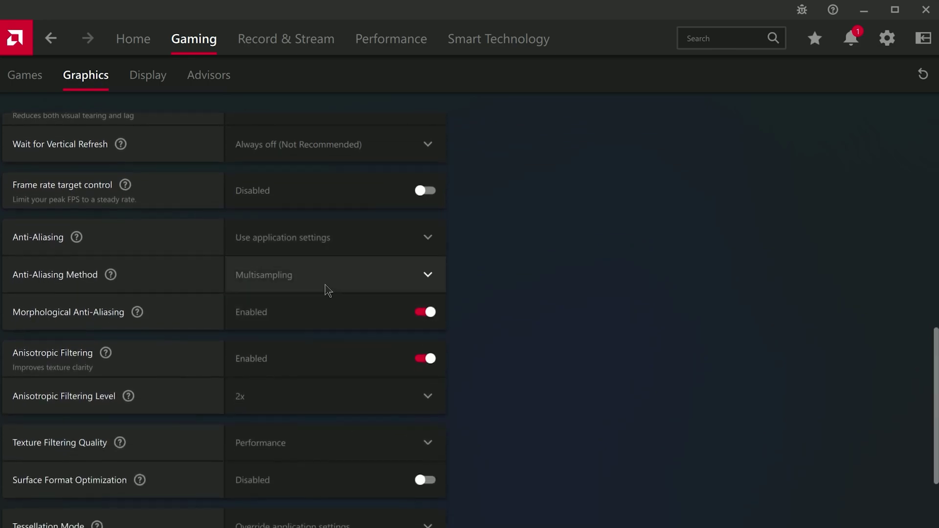
pyautogui.click(309, 278)
pyautogui.click(307, 313)
# - Set the Anisotropic Filtering Level to 2x and Texture Filtering Quality to Performance
pyautogui.scroll(-2, 319, 277)
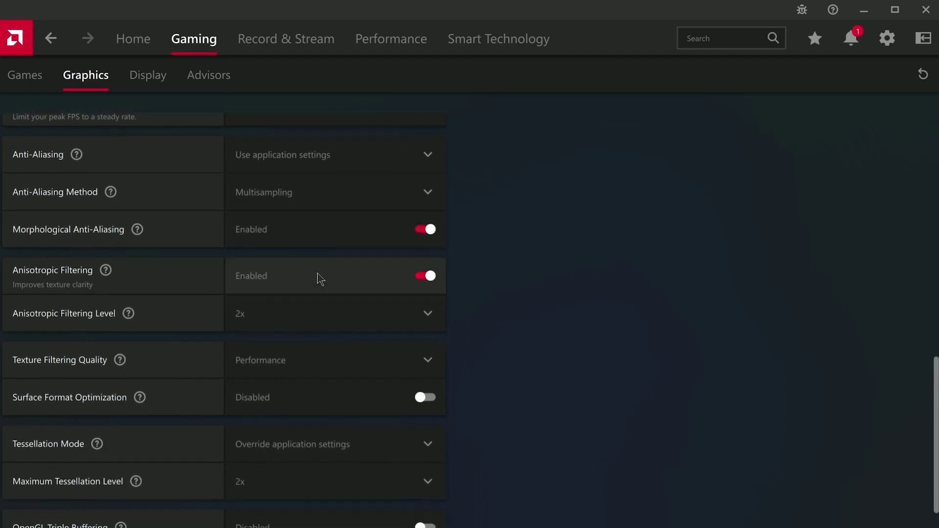
pyautogui.click(314, 313)
pyautogui.click(289, 339)
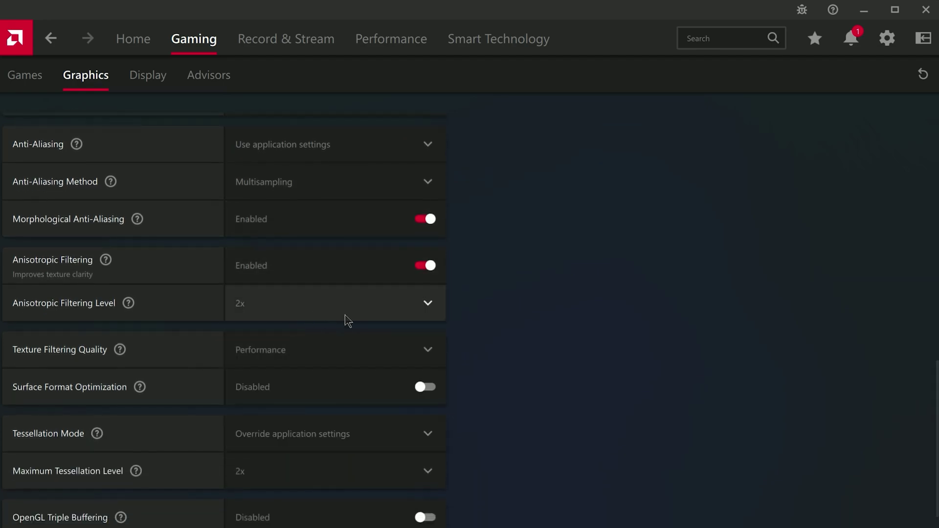
pyautogui.click(288, 350)
pyautogui.click(278, 449)
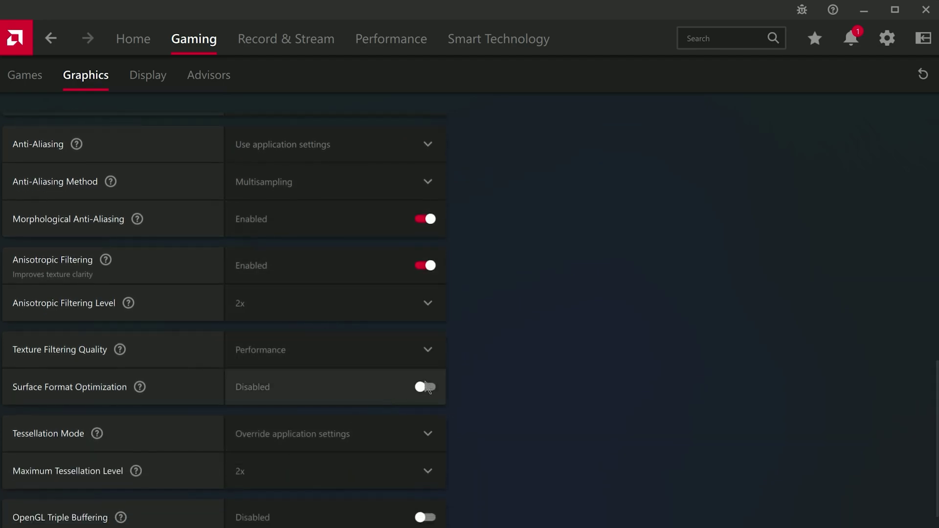
# - Enable Surface Format Optimization and set Tessellation Mode to Override application settings with a Maximum Tessellation Level of 2x
pyautogui.scroll(-2, 333, 373)
pyautogui.click(300, 339)
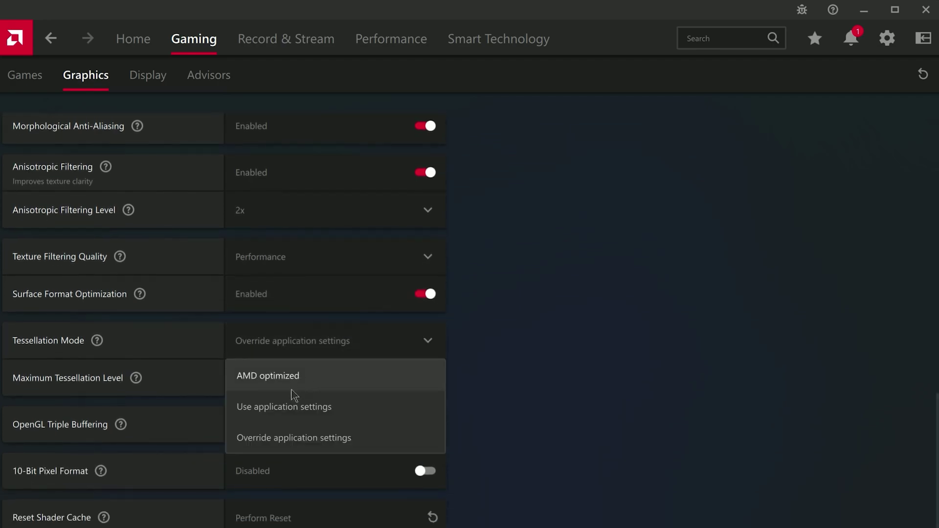
pyautogui.click(283, 430)
pyautogui.click(242, 386)
pyautogui.click(258, 365)
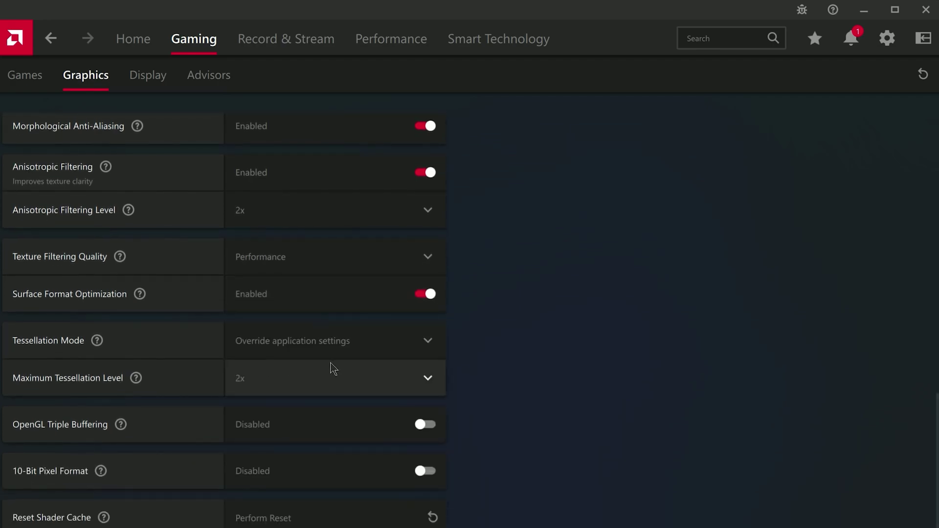
# - Reset the graphics shader cache and confirm clearing it
pyautogui.scroll(-1, 331, 369)
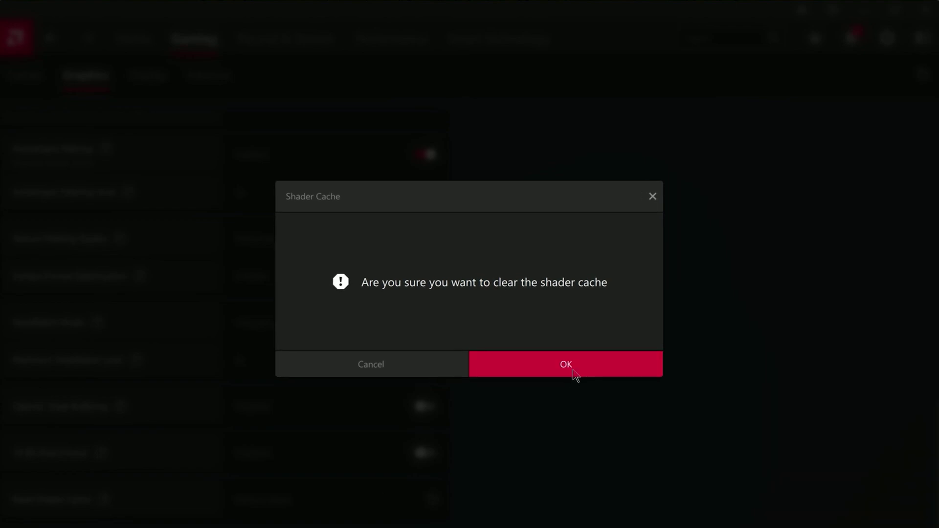
pyautogui.click(572, 368)
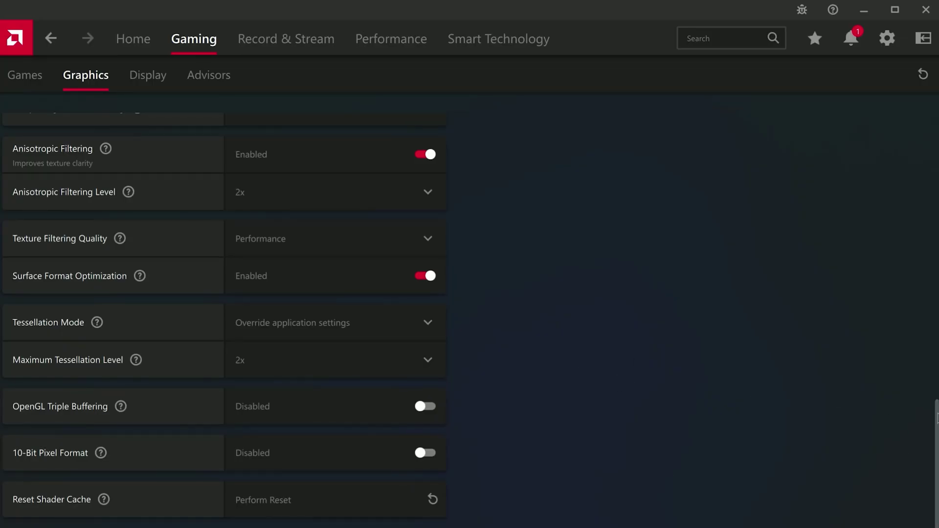
pyautogui.moveTo(937, 417); pyautogui.dragTo(930, 118)
# - Enable Custom Color for Display 1 in the display settings
pyautogui.click(148, 75)
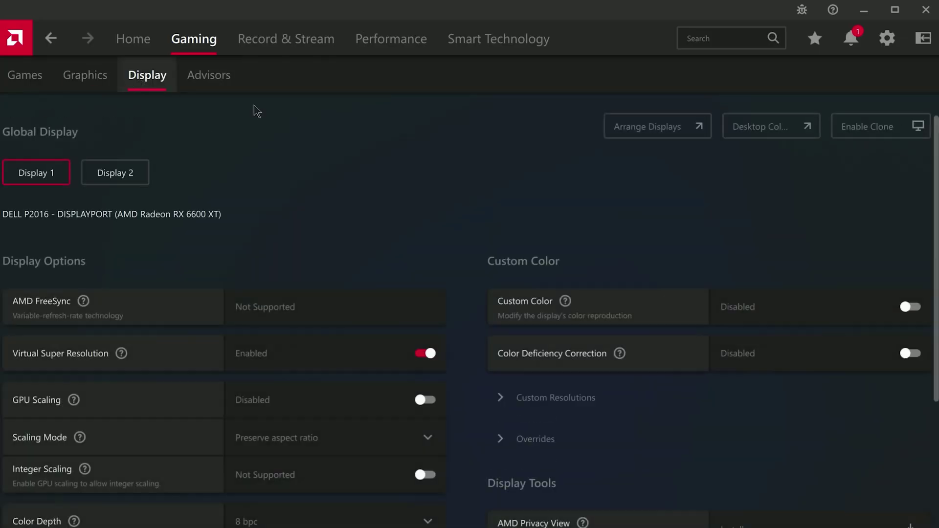
pyautogui.scroll(-5, 295, 279)
pyautogui.scroll(3, 313, 282)
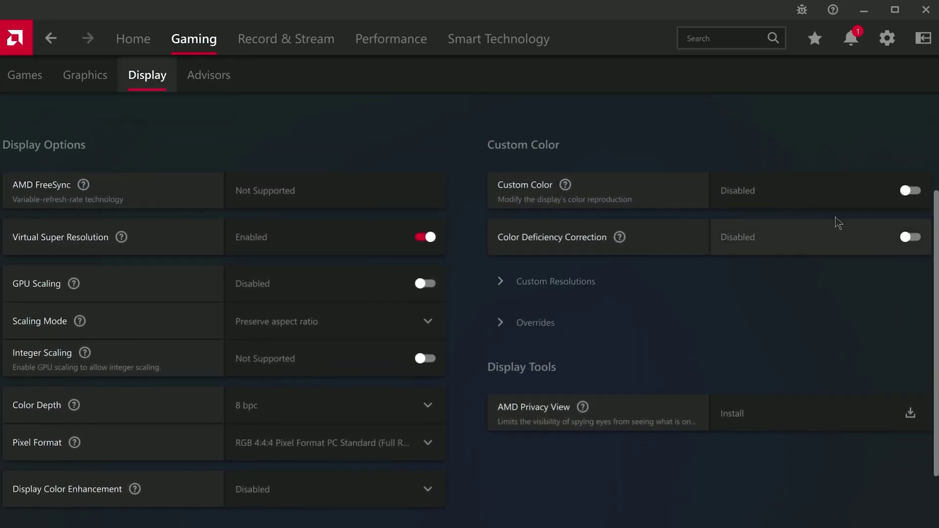
pyautogui.click(909, 190)
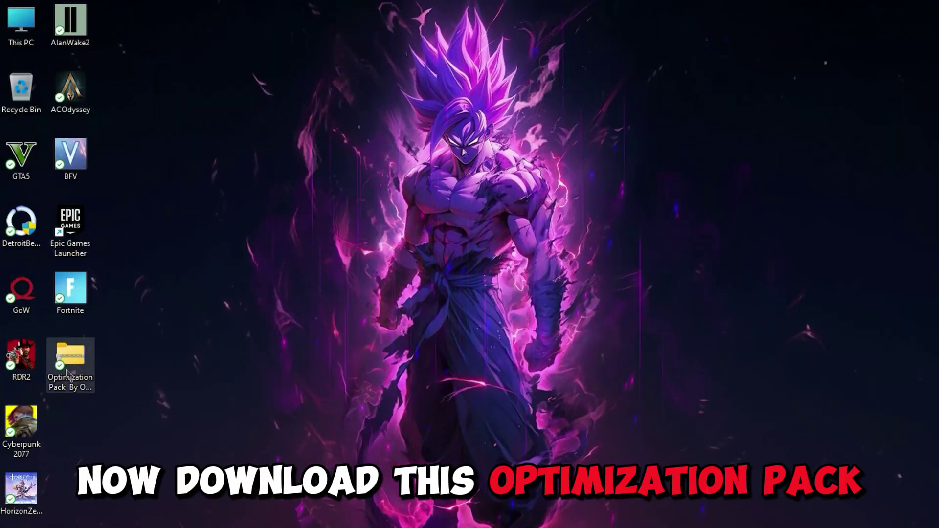
pyautogui.click(68, 375)
pyautogui.moveTo(74, 367); pyautogui.dragTo(155, 371)
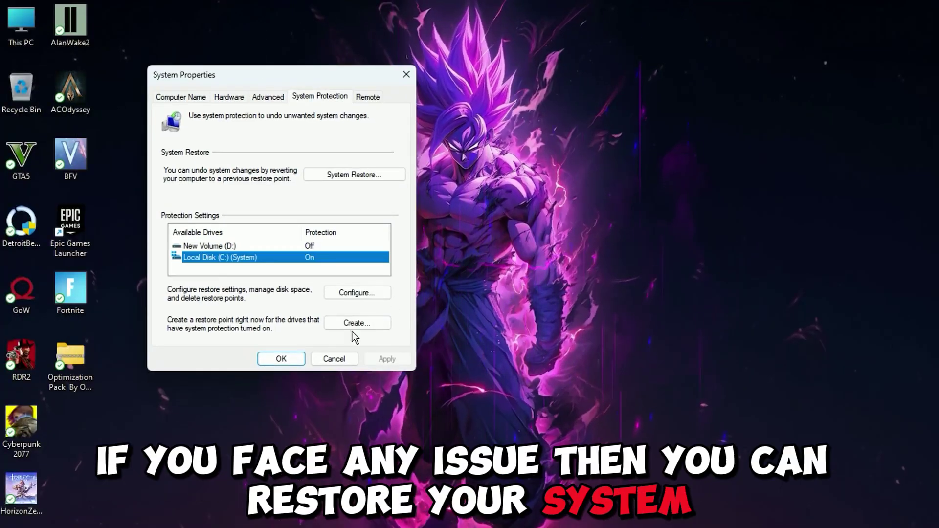
# - Create a system restore point with the description "Sysetm restore settings"
pyautogui.click(353, 324)
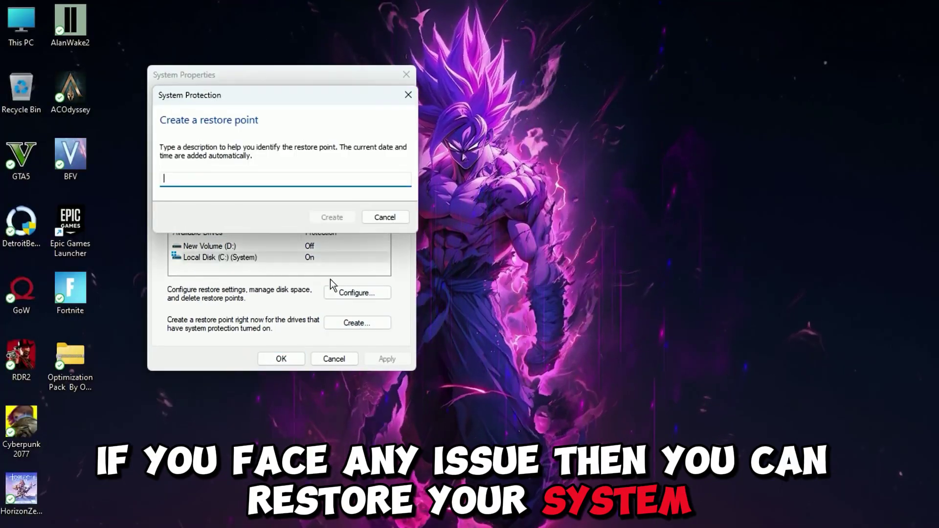
pyautogui.write('Sysetm restore settings')
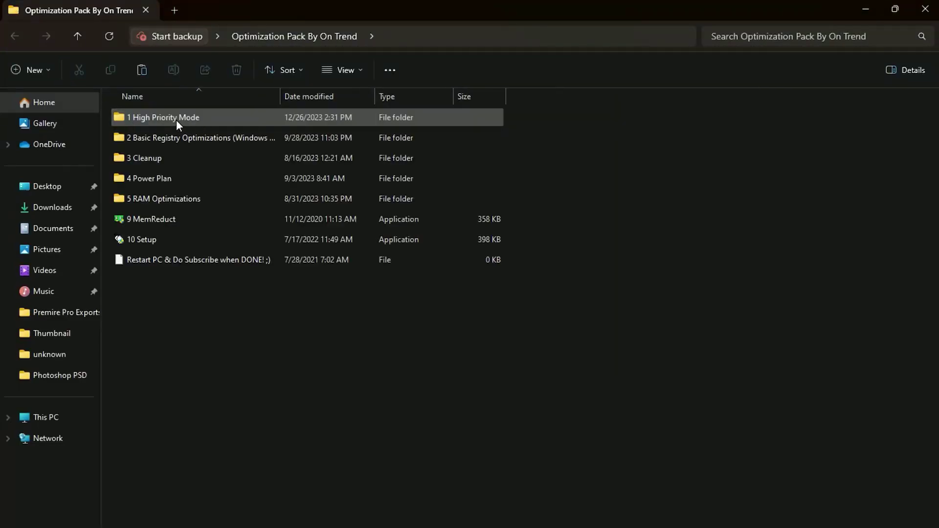
# - Merge the High Priority registry file from the 1 High Priority Mode folder and return to the pack's main folder
pyautogui.doubleClick(176, 119)
pyautogui.doubleClick(171, 117)
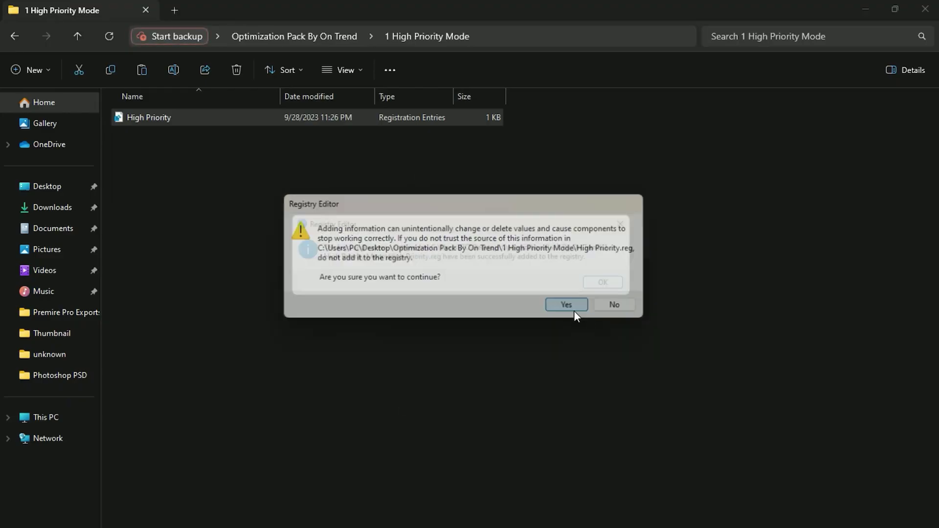
pyautogui.click(572, 307)
pyautogui.click(621, 290)
pyautogui.click(14, 36)
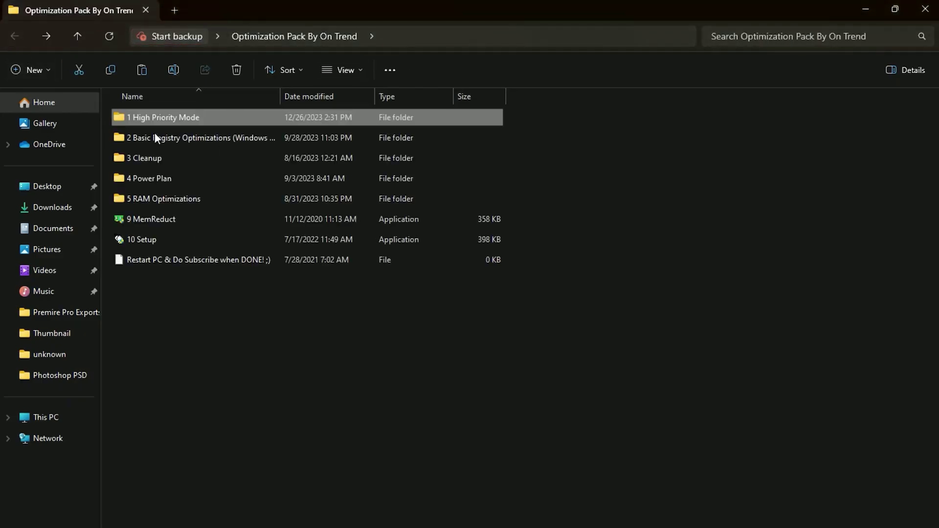
# - Open the 2 Basic Registry Optimizations folder and merge the Disable Background Apps file into the registry
pyautogui.click(193, 138)
pyautogui.doubleClick(180, 137)
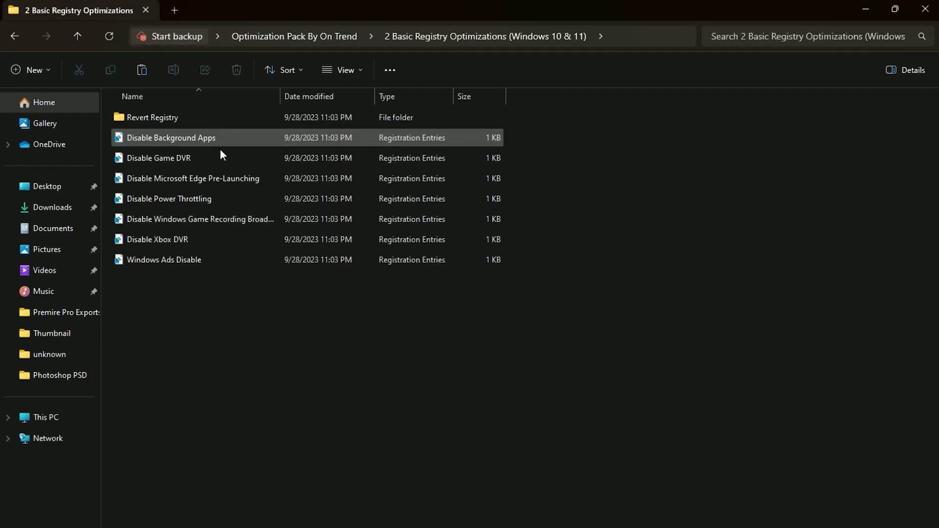
pyautogui.moveTo(219, 315); pyautogui.dragTo(324, 154)
pyautogui.click(210, 141)
pyautogui.doubleClick(269, 138)
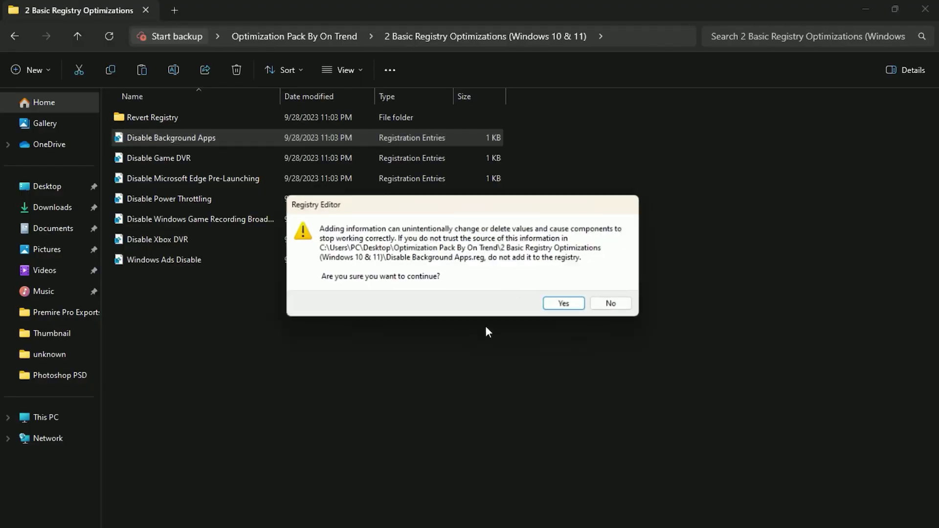
pyautogui.click(569, 306)
pyautogui.click(612, 293)
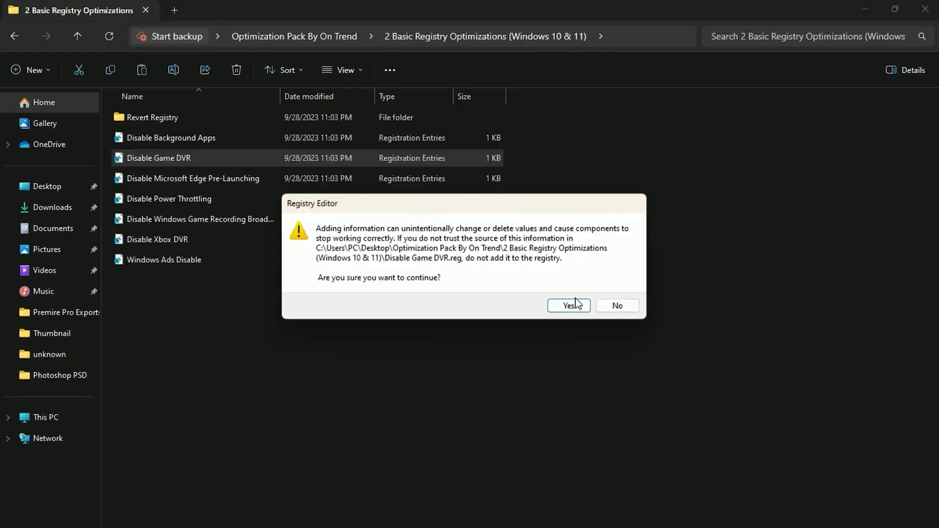
# - Merge the Disable Game DVR and Disable Microsoft Edge Pre-Launching files into the registry
pyautogui.click(566, 306)
pyautogui.click(612, 293)
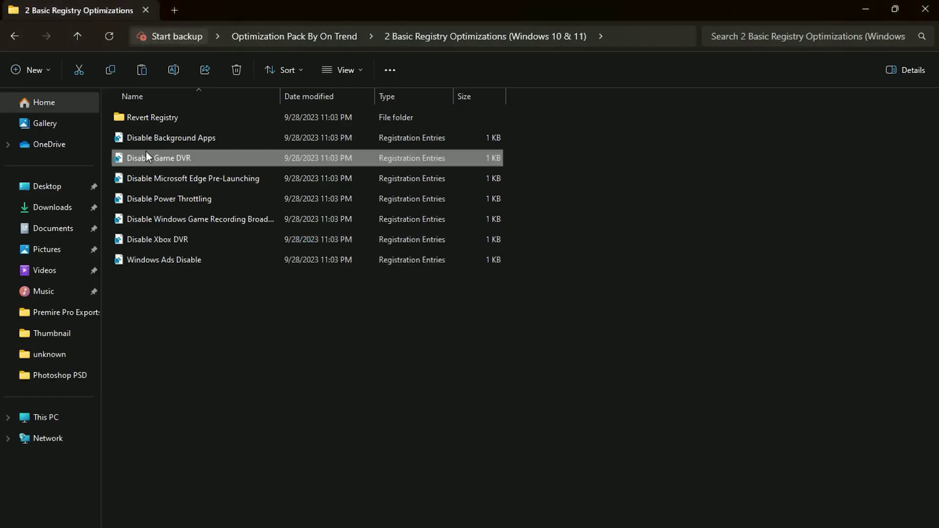
pyautogui.doubleClick(196, 178)
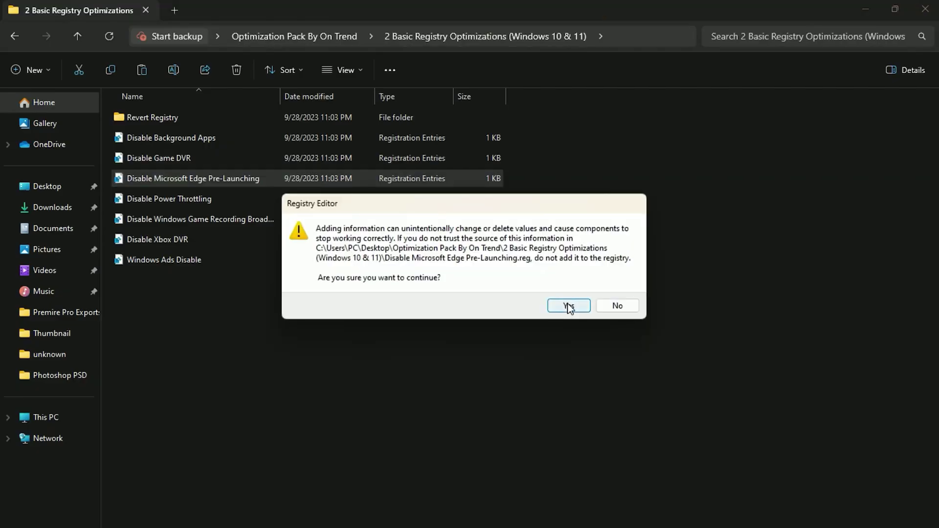
pyautogui.click(568, 306)
pyautogui.click(617, 291)
# - Merge the Disable Power Throttling and Disable Windows Game Recording Broadcasting files into the registry
pyautogui.doubleClick(182, 207)
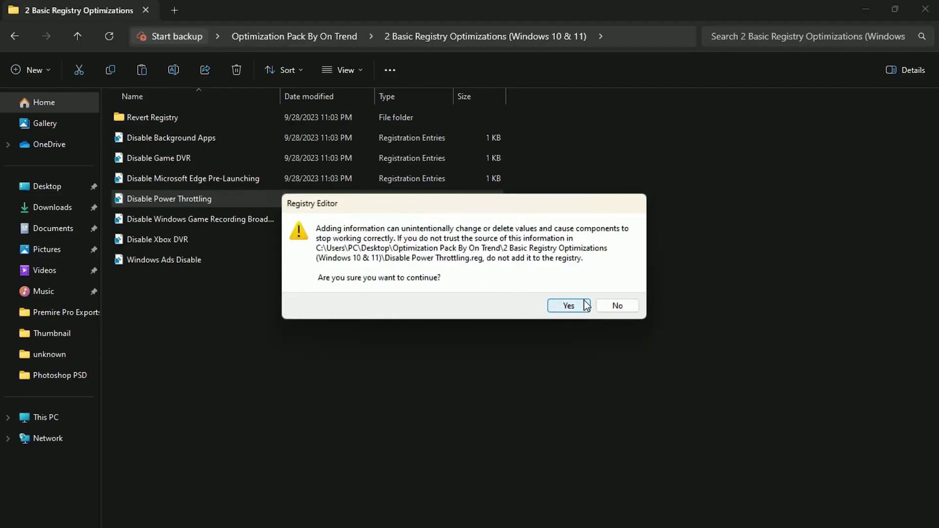
pyautogui.click(566, 306)
pyautogui.click(630, 296)
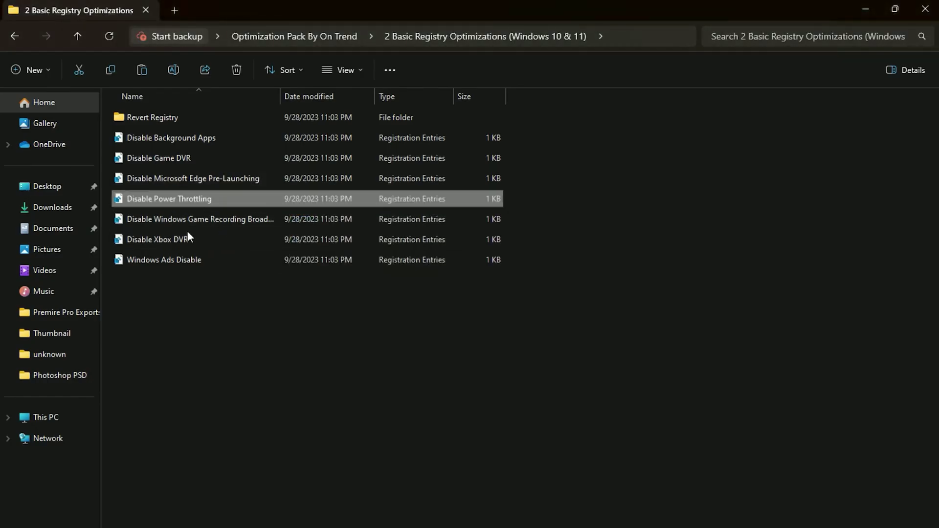
pyautogui.doubleClick(207, 221)
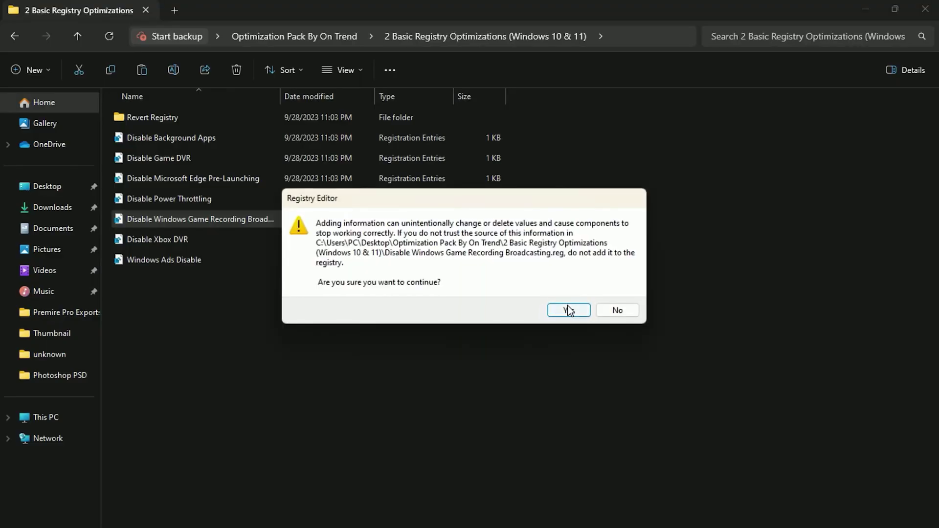
pyautogui.click(569, 312)
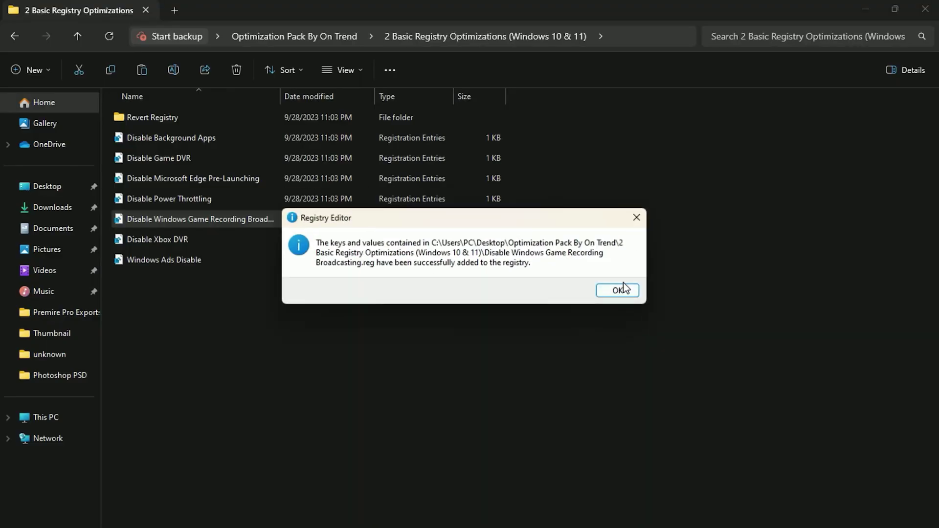
pyautogui.click(624, 295)
# - Merge the Disable Xbox DVR and Windows Ads Disable files into the registry, then return to the pack's main folder
pyautogui.doubleClick(198, 245)
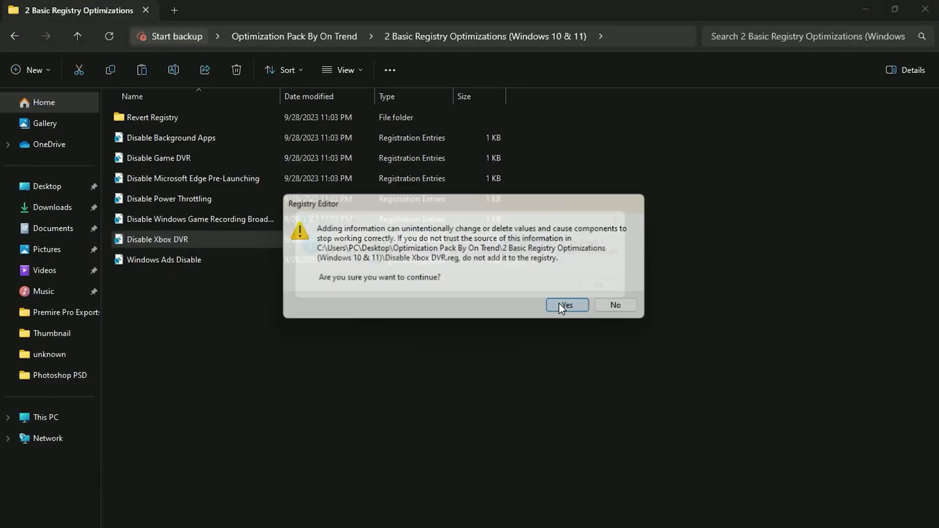
pyautogui.click(560, 304)
pyautogui.click(623, 295)
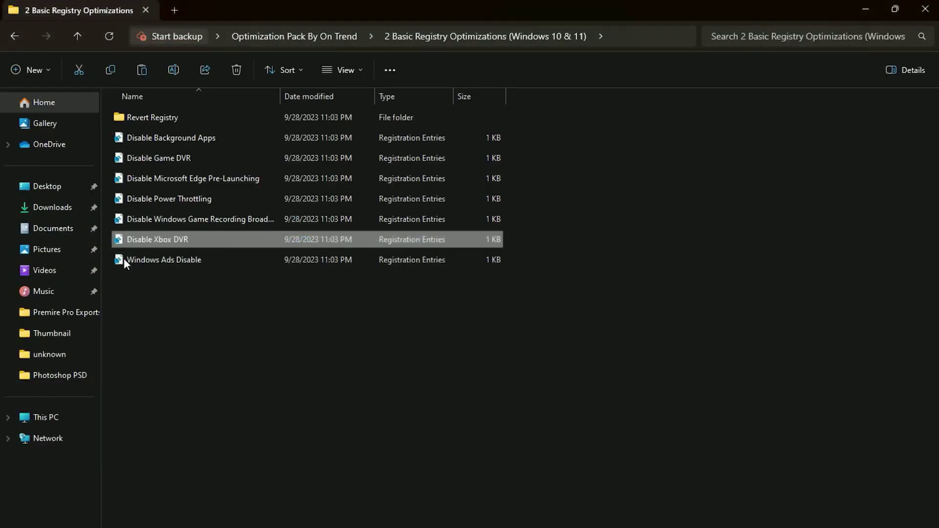
pyautogui.doubleClick(162, 257)
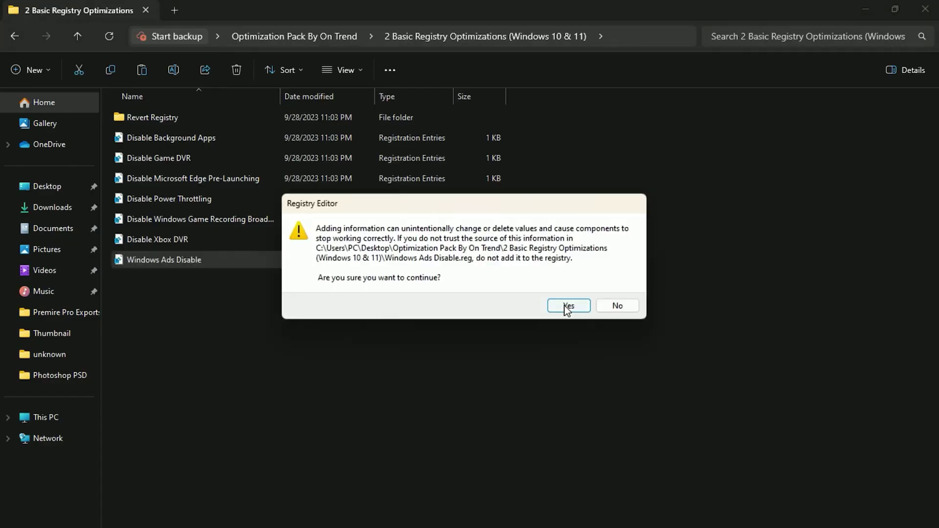
pyautogui.click(566, 307)
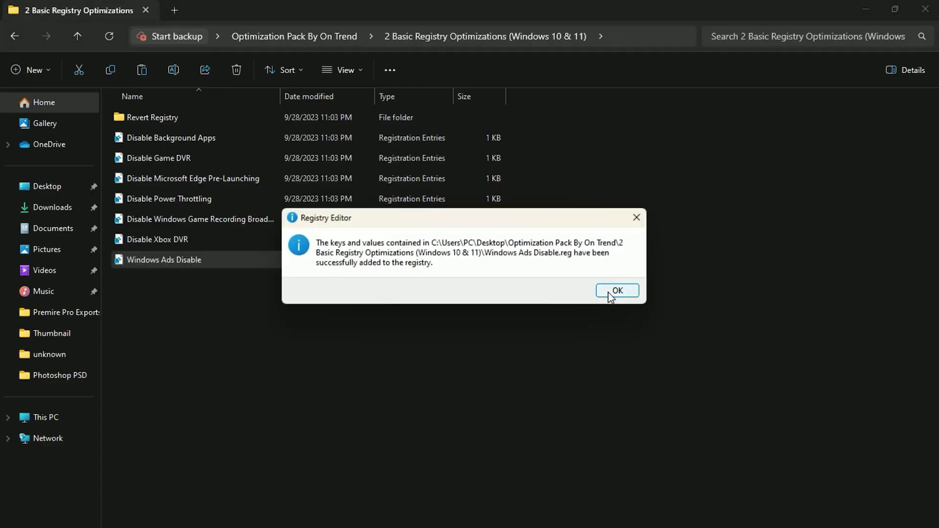
pyautogui.click(614, 293)
pyautogui.hotkey('alt', 'Up')
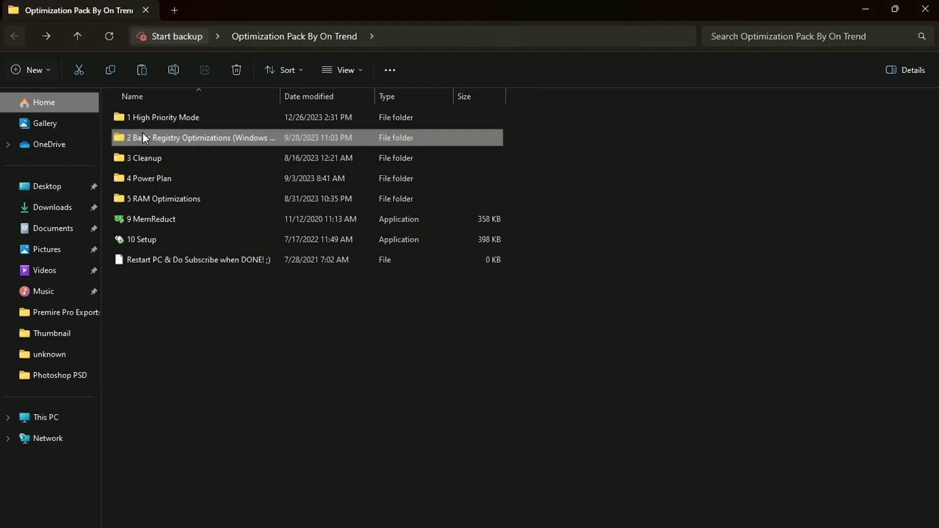
# - Run the Delete Temporary Files and Delete Update Cache scripts from the 3 Cleanup folder, closing each console window when done
pyautogui.doubleClick(160, 156)
pyautogui.doubleClick(177, 118)
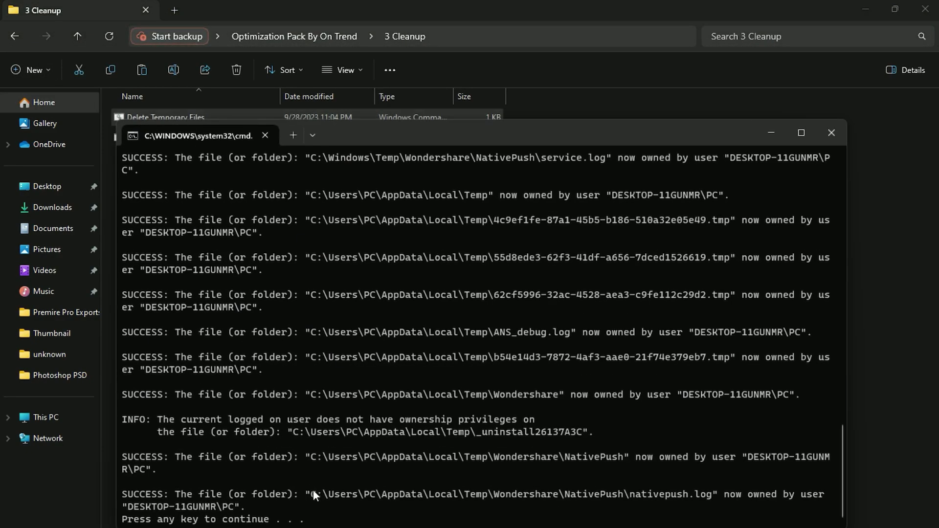
pyautogui.click(832, 132)
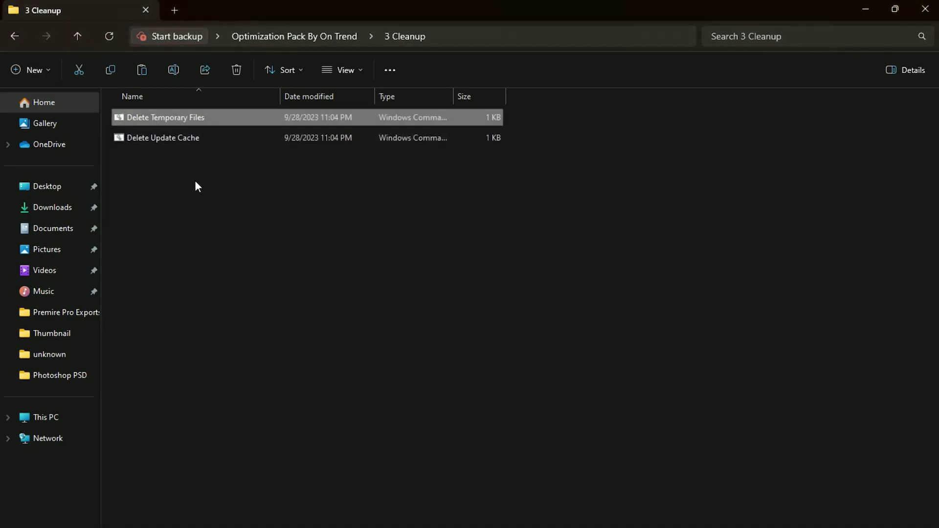
pyautogui.doubleClick(189, 137)
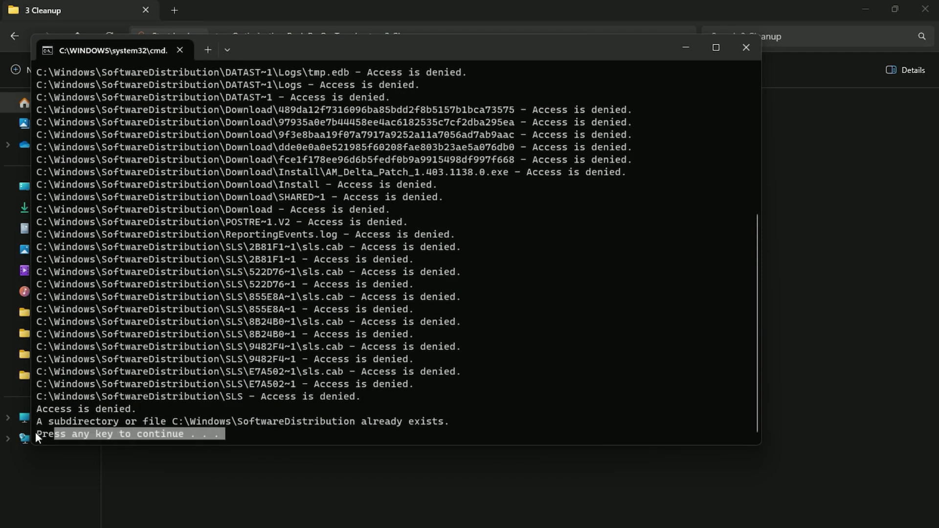
pyautogui.click(746, 48)
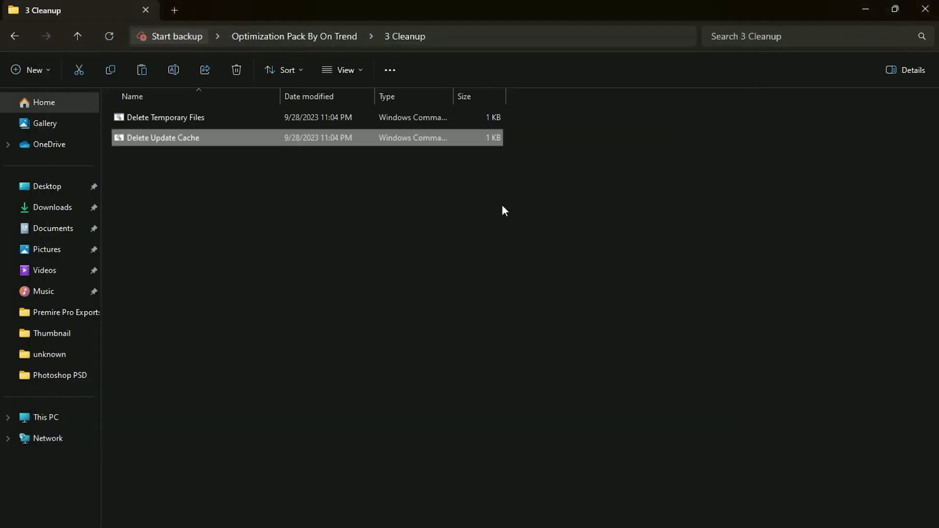
# - Check which power plan is active using the Power Plans shortcut in the 4 Power Plan folder
pyautogui.click(13, 37)
pyautogui.doubleClick(160, 177)
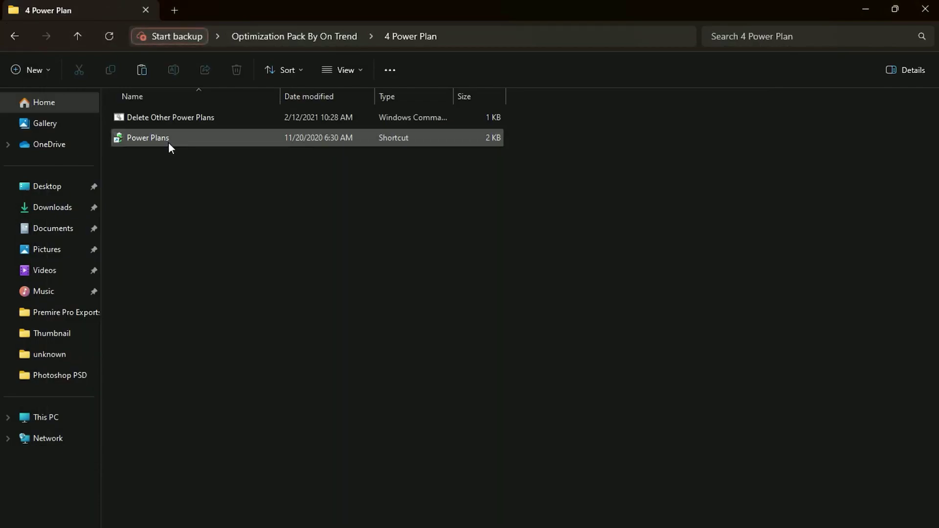
pyautogui.doubleClick(178, 142)
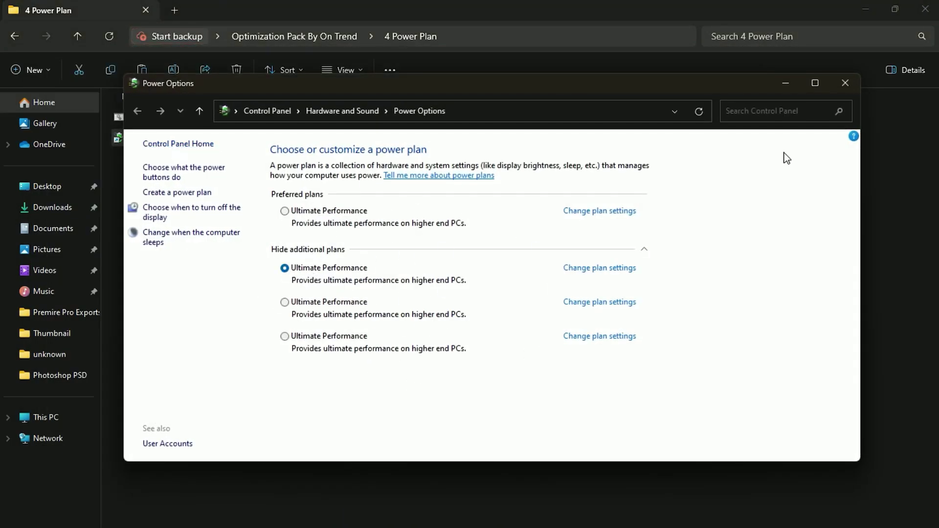
pyautogui.click(844, 83)
# - Leave the 4 Power Plan folder and open the pack's 5 RAM Optimizations folder
pyautogui.click(14, 37)
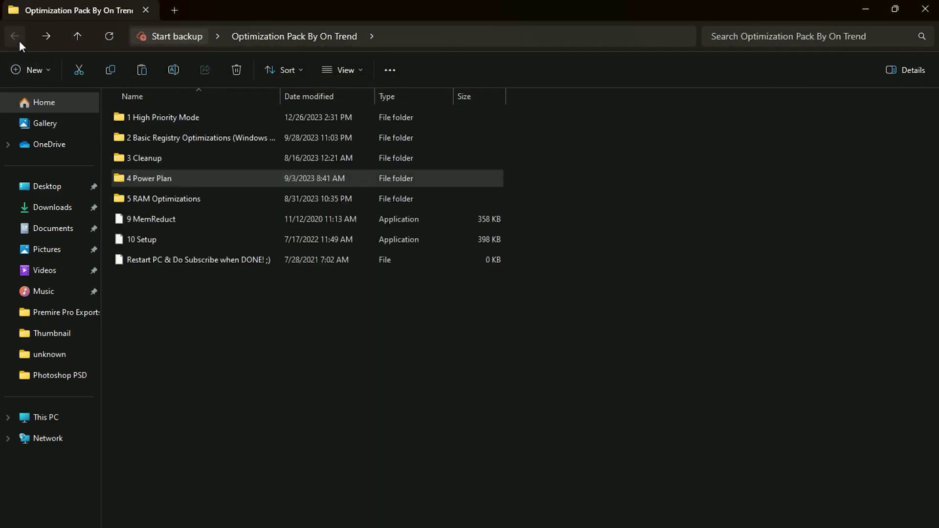
pyautogui.doubleClick(184, 199)
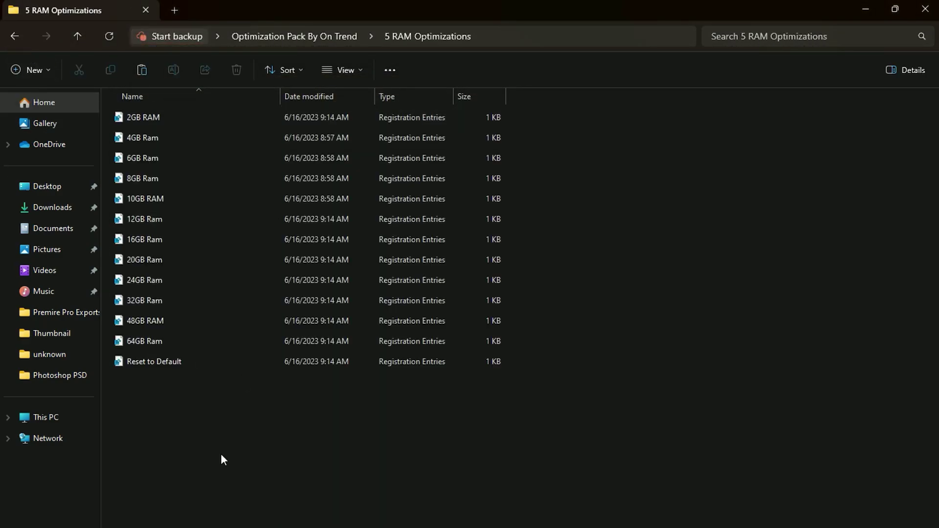
pyautogui.moveTo(221, 460); pyautogui.dragTo(343, 112)
pyautogui.click(396, 404)
# - Check the installed memory capacity on Task Manager's Performance page, then close Task Manager
pyautogui.rightClick(717, 527)
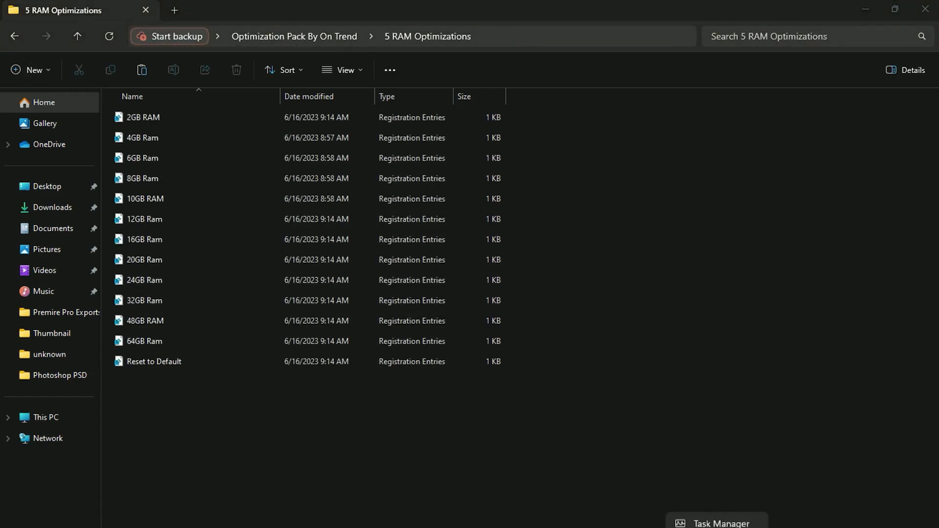
pyautogui.click(717, 523)
pyautogui.click(146, 198)
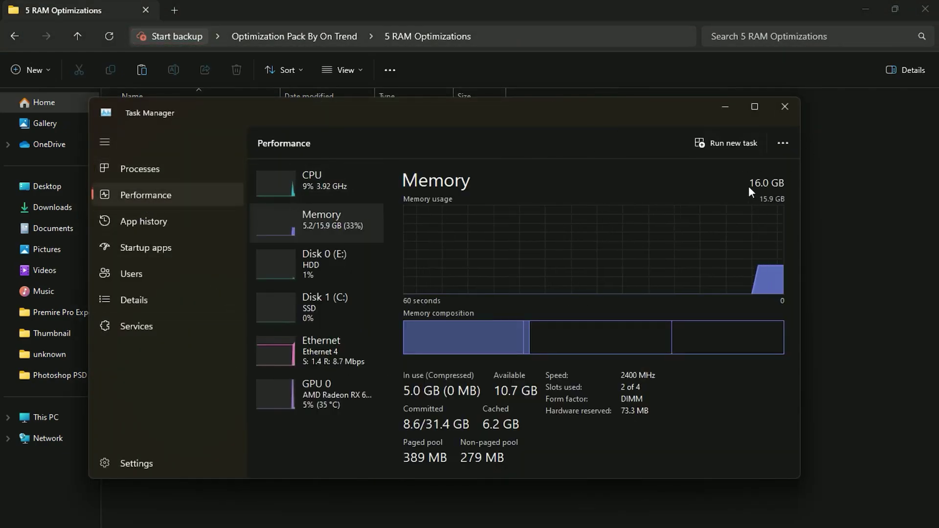
pyautogui.click(785, 108)
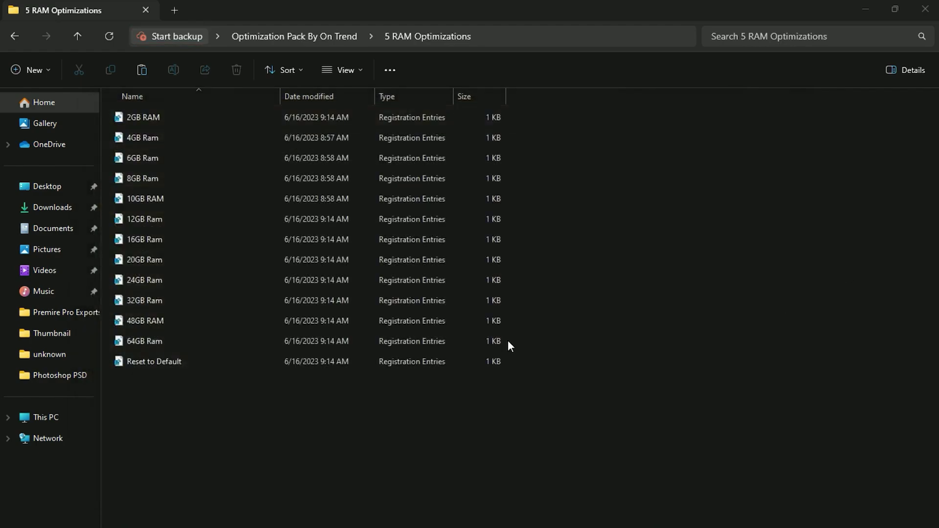
# - Merge the 16GB Ram file into the registry and return to the pack's main folder
pyautogui.doubleClick(170, 239)
pyautogui.click(402, 390)
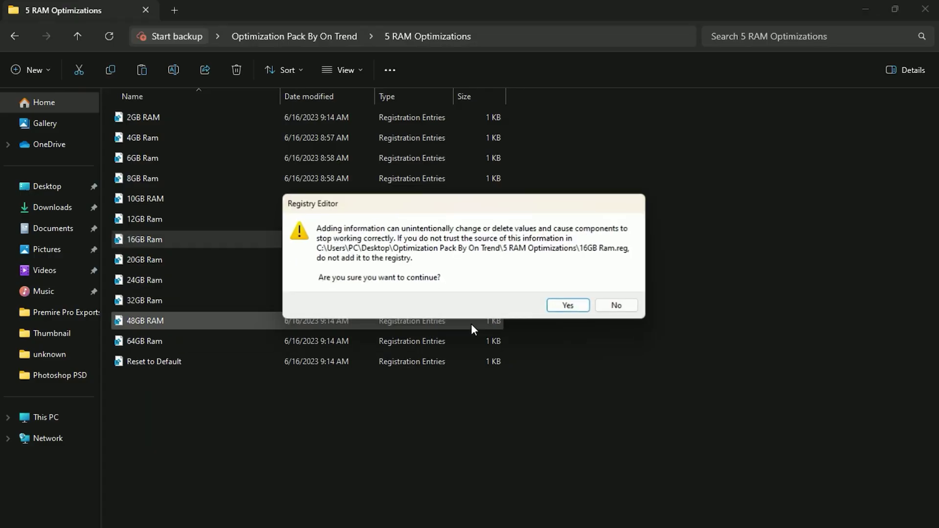
pyautogui.click(568, 308)
pyautogui.click(616, 287)
pyautogui.click(15, 36)
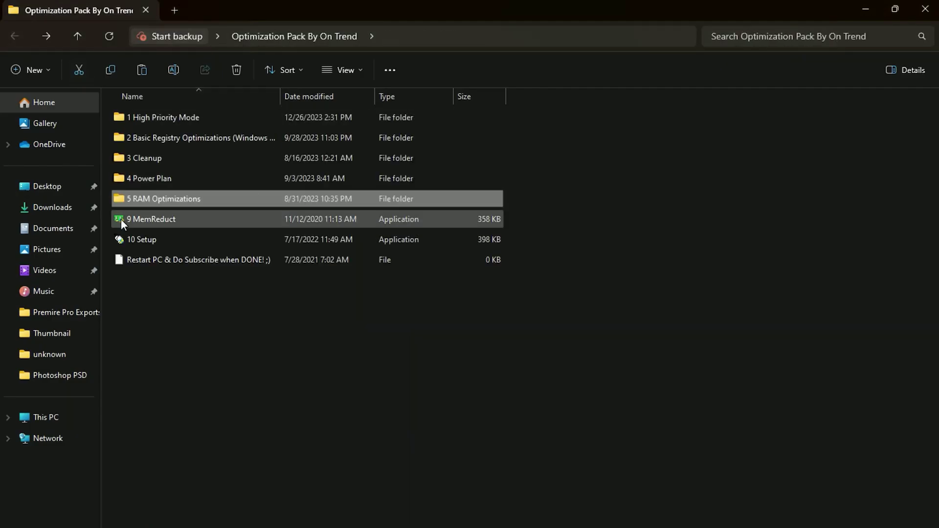
# - Install Mem Reduct from 9 MemReduct with a desktop shortcut but no start menu shortcuts, and run it on finishing
pyautogui.doubleClick(189, 225)
pyautogui.click(401, 398)
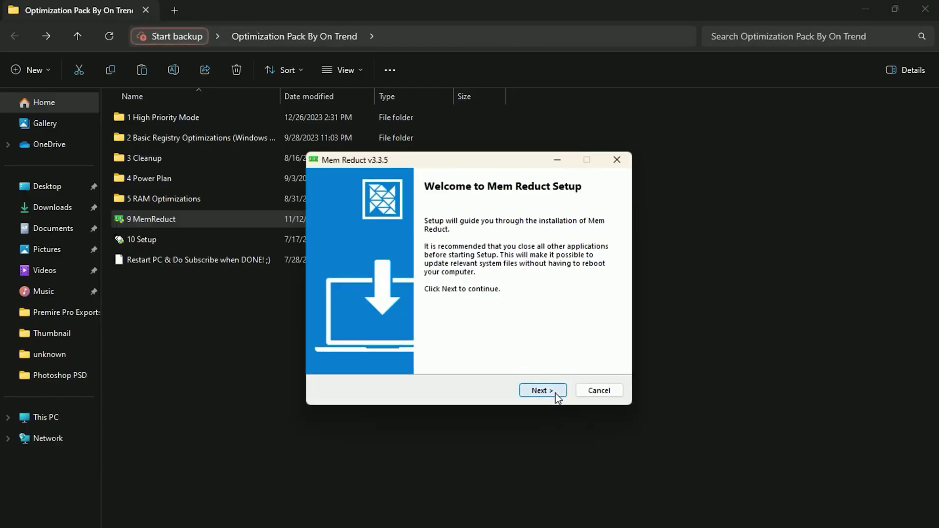
pyautogui.click(554, 393)
pyautogui.click(554, 393)
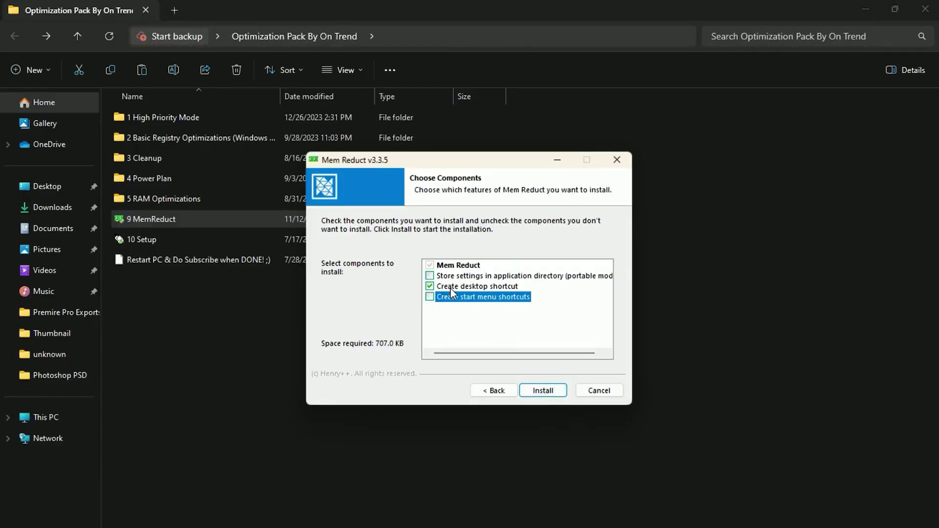
pyautogui.click(557, 390)
pyautogui.click(556, 390)
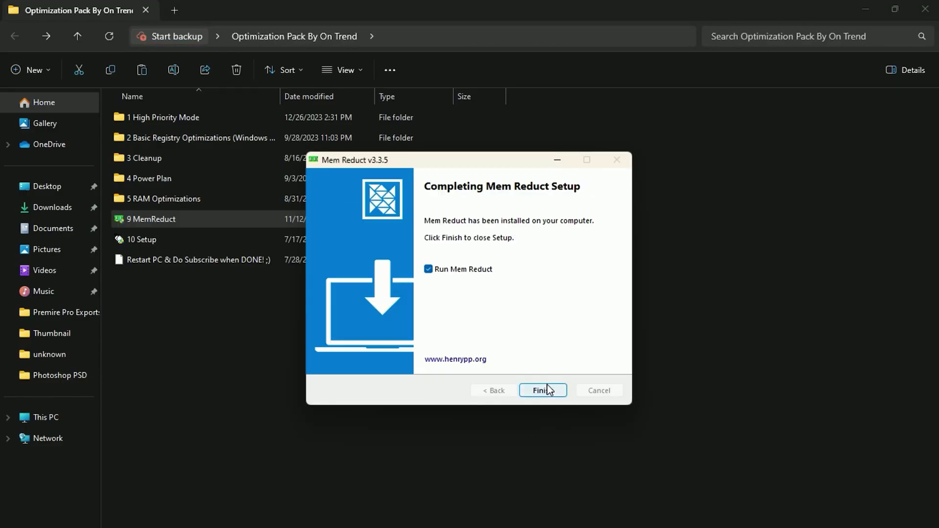
pyautogui.click(547, 391)
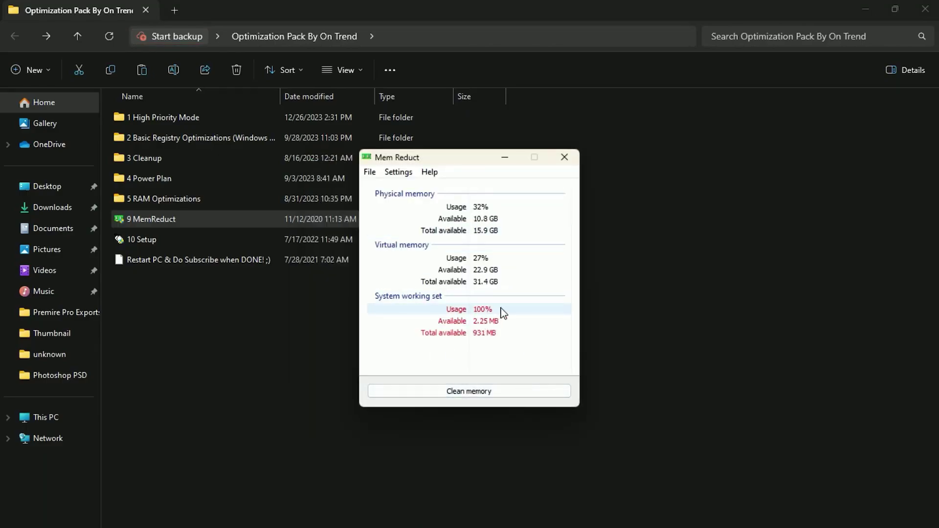
# - Clean the system memory with Mem Reduct, dismiss its notification and close its window
pyautogui.click(557, 317)
pyautogui.click(497, 390)
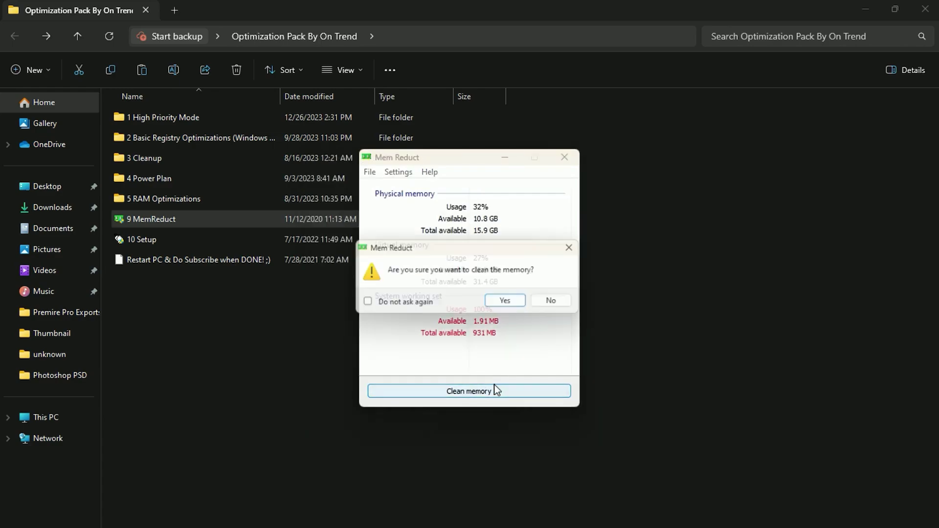
pyautogui.click(519, 301)
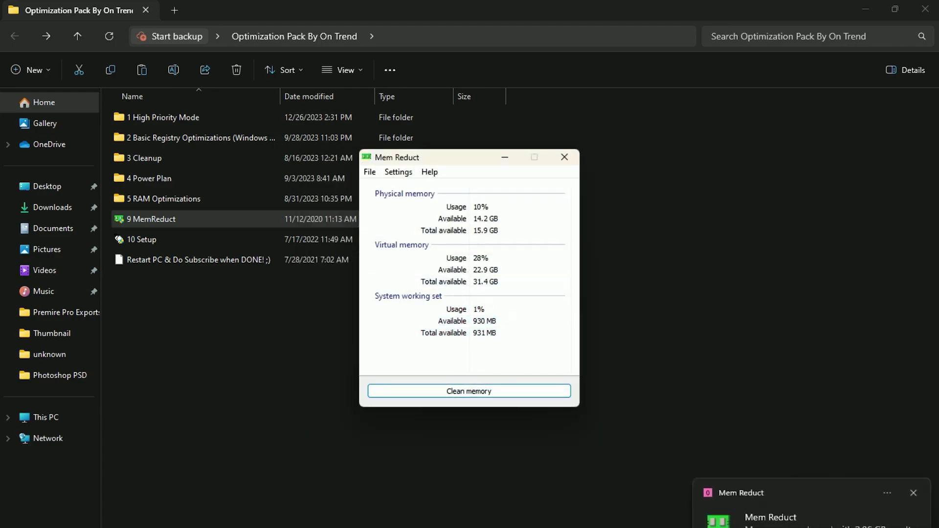
pyautogui.click(914, 493)
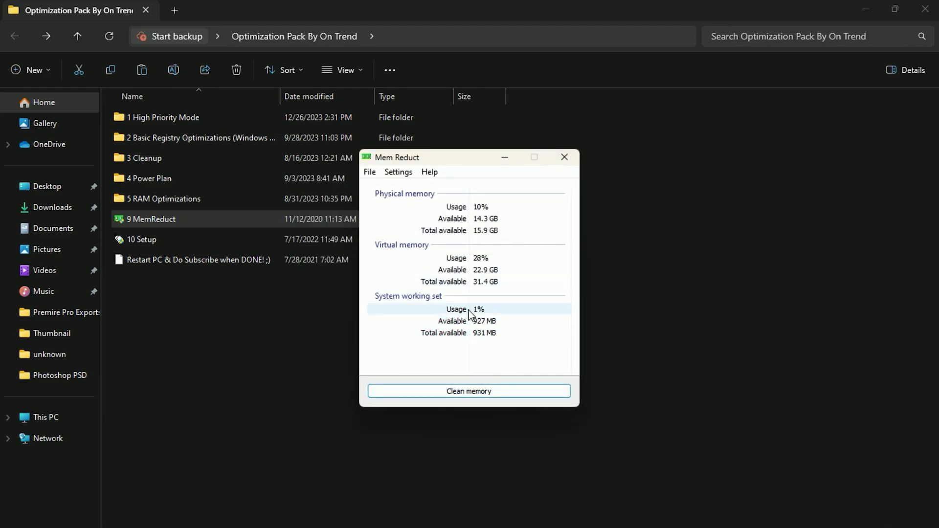
pyautogui.click(565, 158)
pyautogui.moveTo(205, 375); pyautogui.dragTo(409, 90)
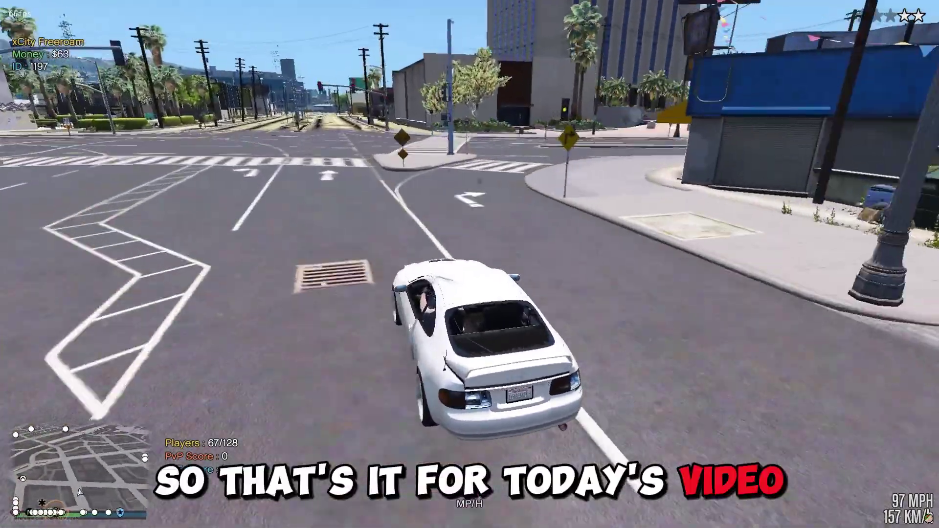
pyautogui.press('a')
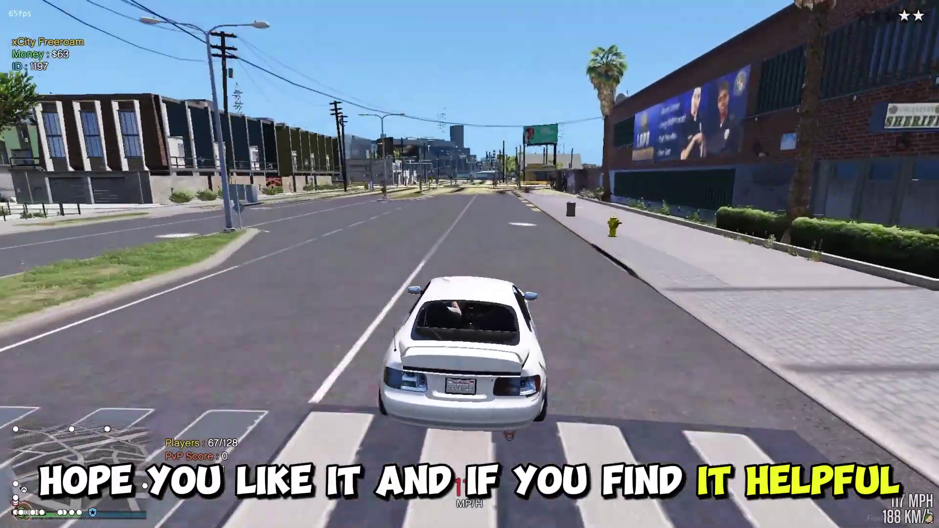
pyautogui.press('v')
pyautogui.press('w')
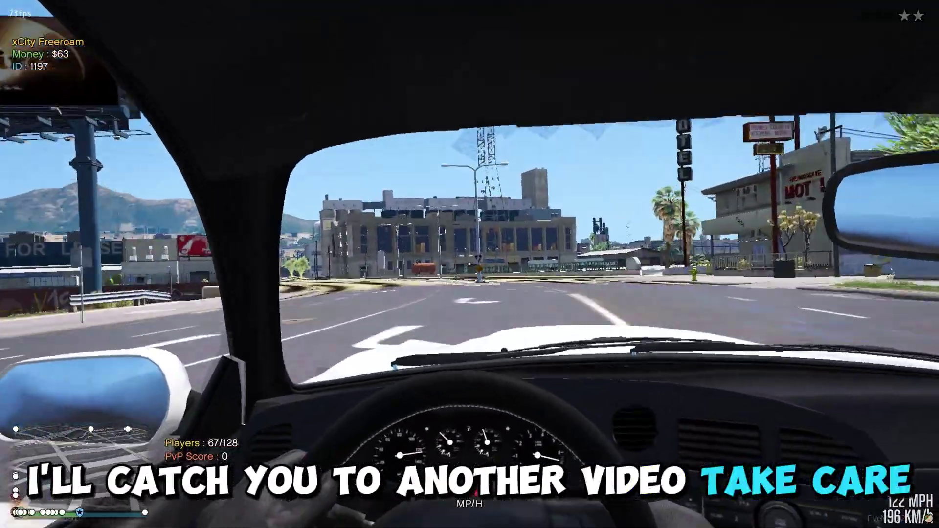
pyautogui.press('a')
pyautogui.press('w')
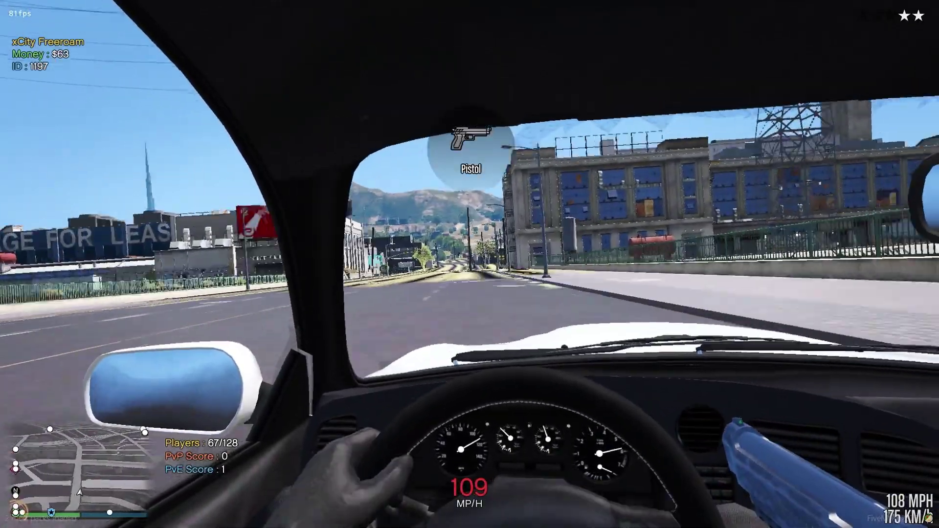
pyautogui.press('w')
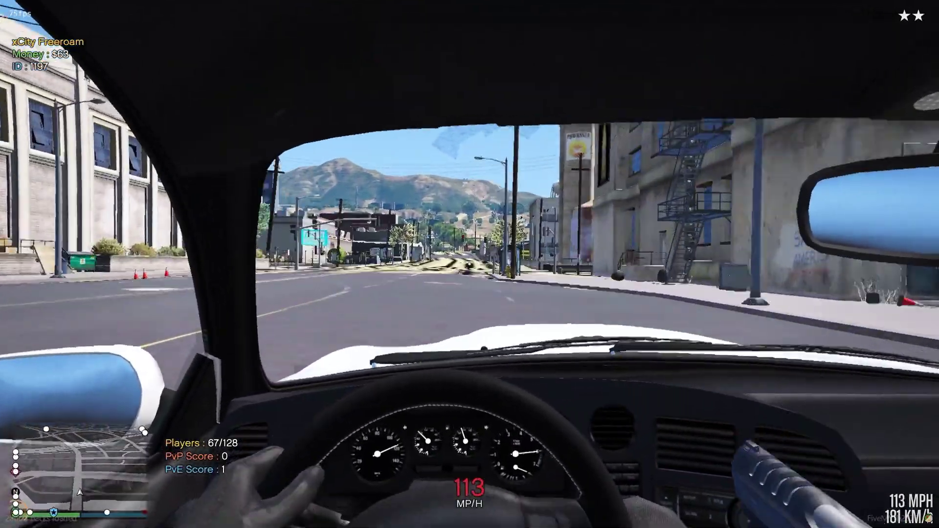
pyautogui.scroll(-1, 470, 264)
pyautogui.press('w')
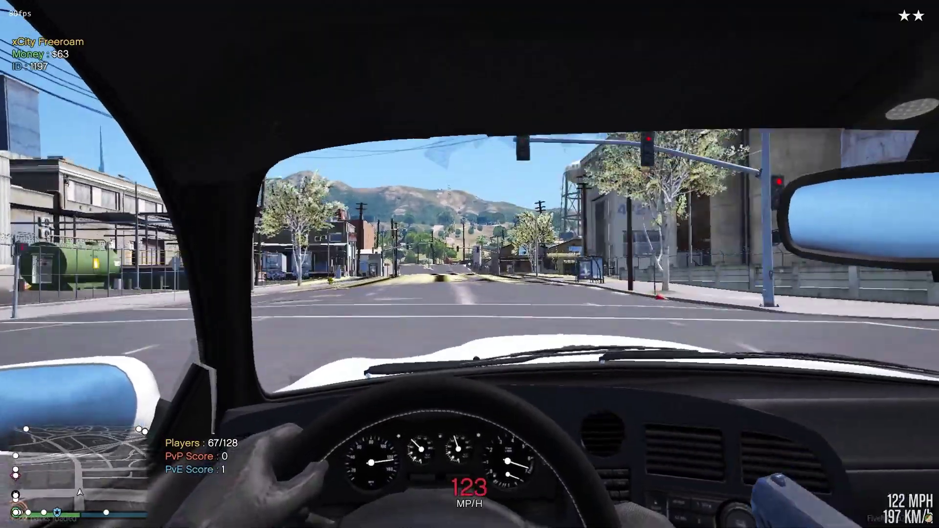
pyautogui.press('v')
pyautogui.press('w')
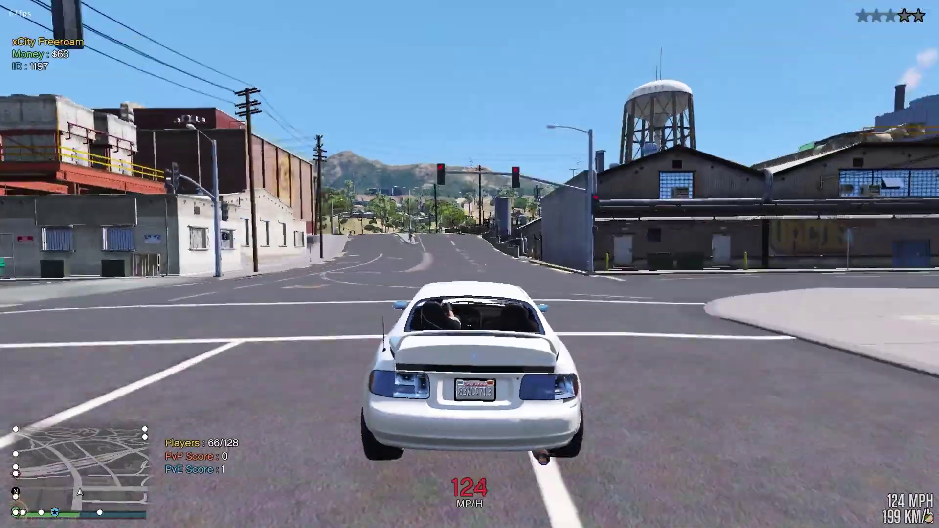